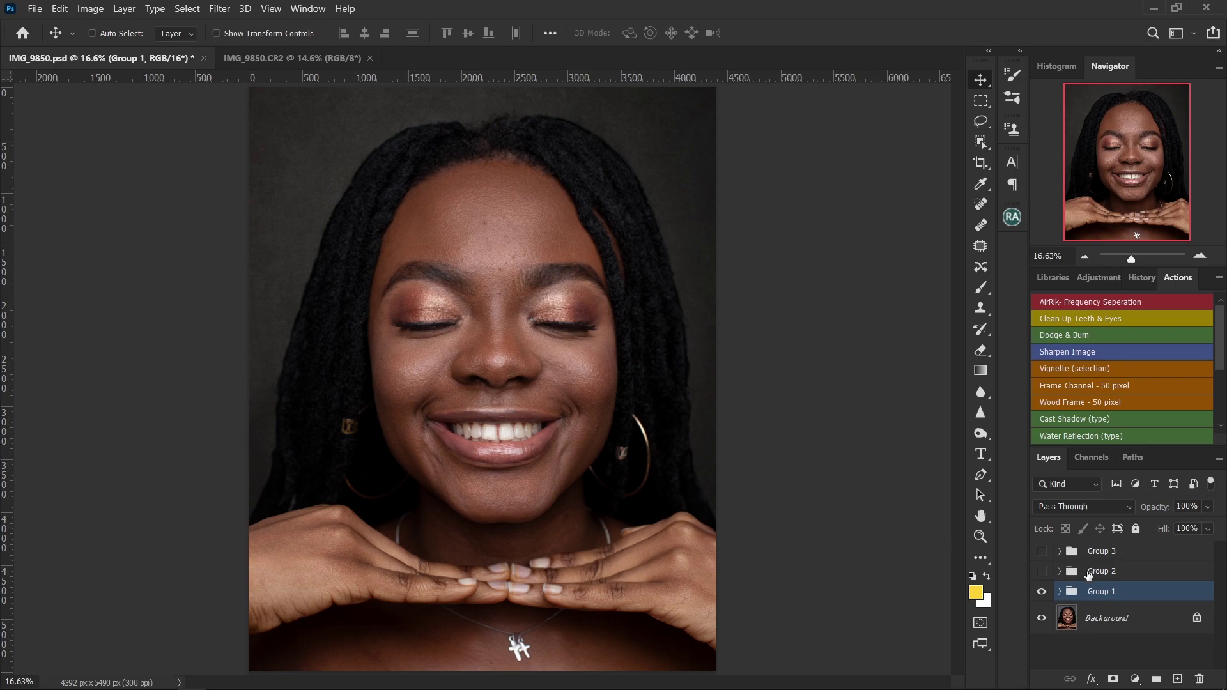
# Toggle the visibility of Group 1 to compare the retouched portrait with the original Background, leaving the group shown.
pyautogui.click(1041, 594)
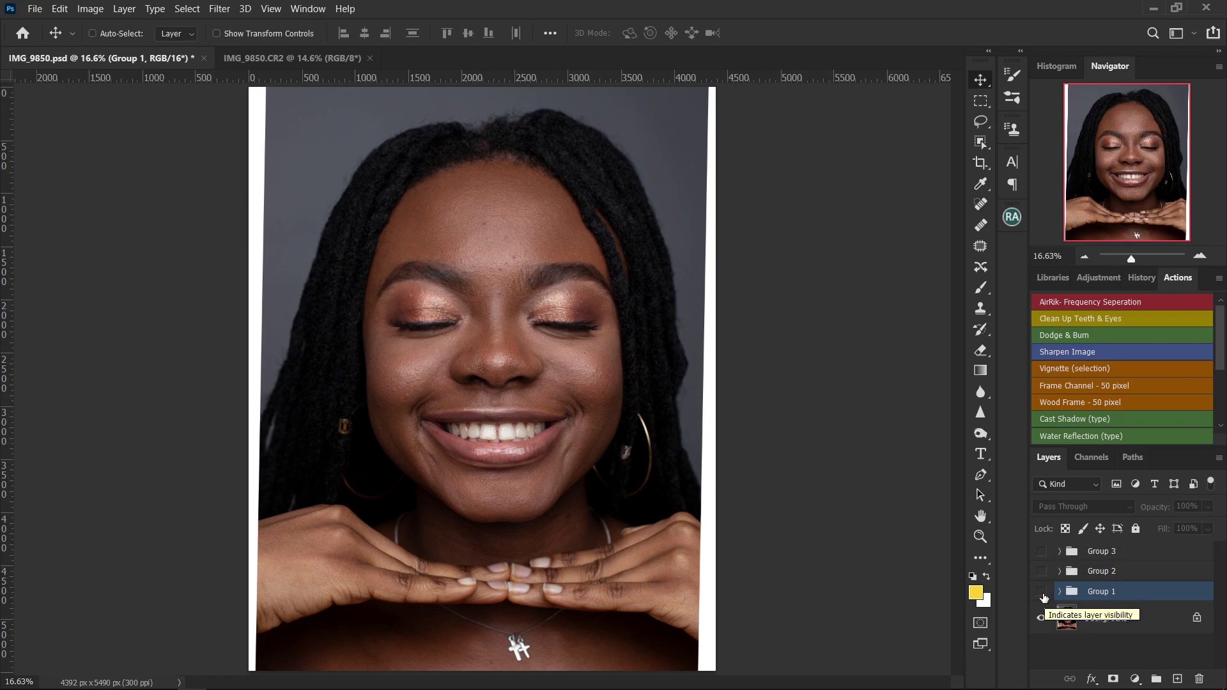
pyautogui.click(1043, 596)
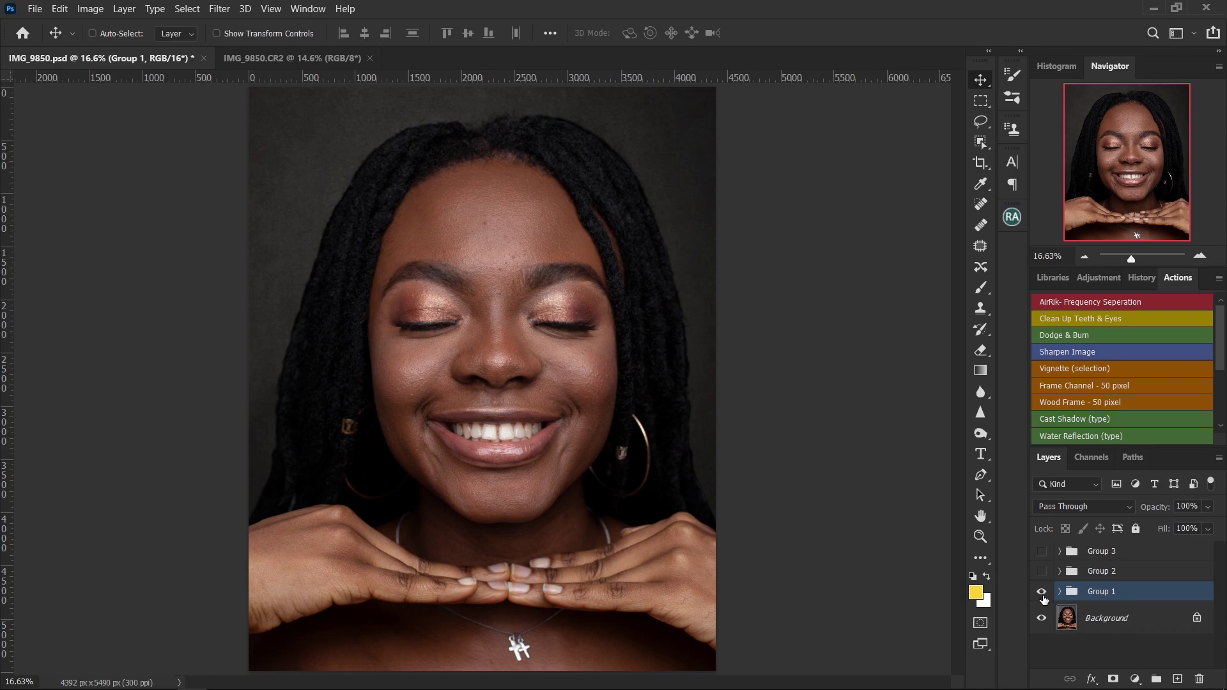
pyautogui.click(1042, 594)
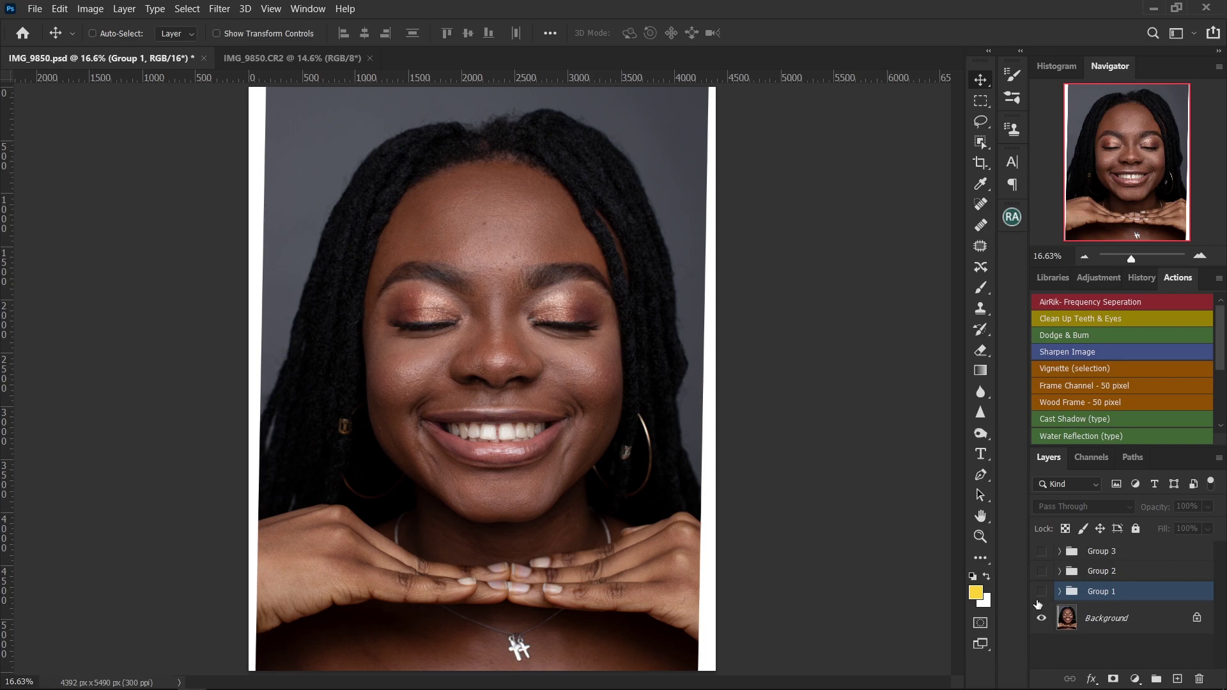
pyautogui.click(1041, 592)
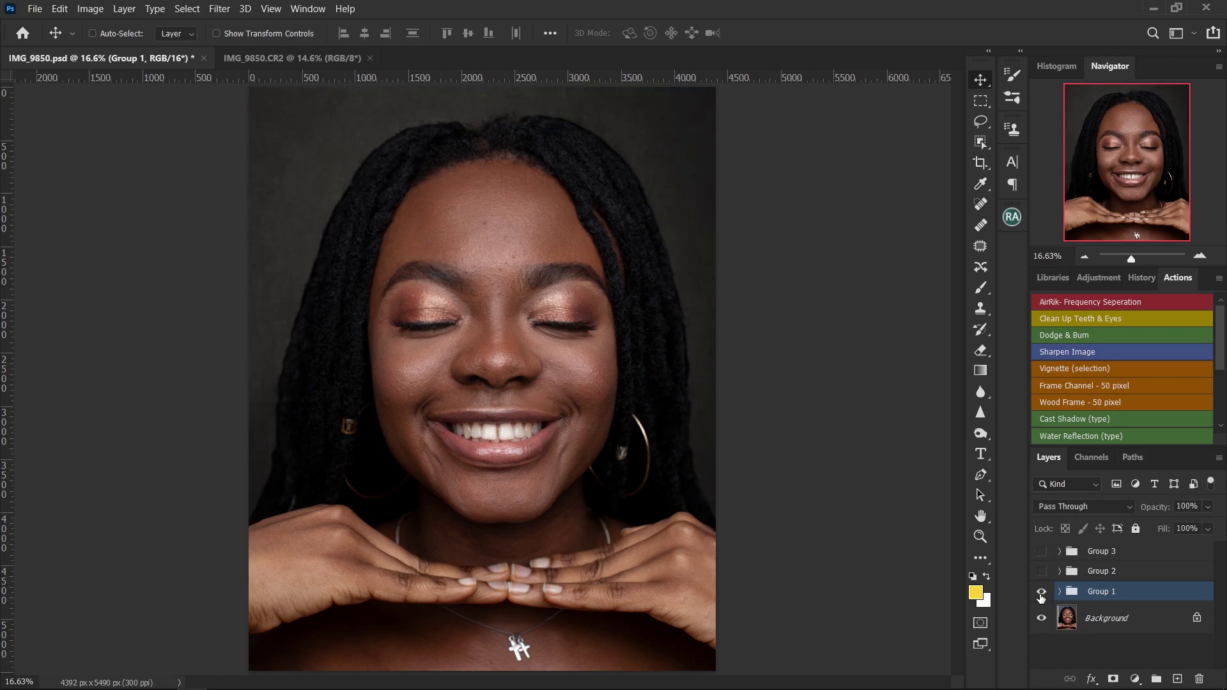
pyautogui.click(1041, 593)
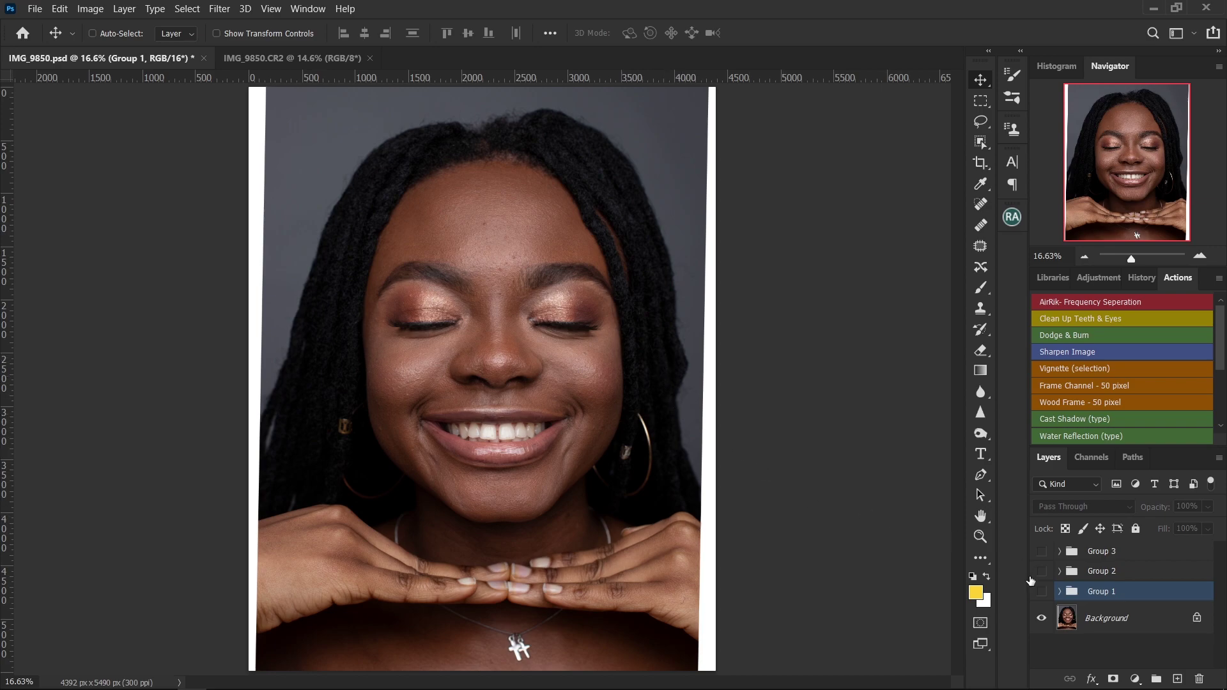
pyautogui.click(1042, 591)
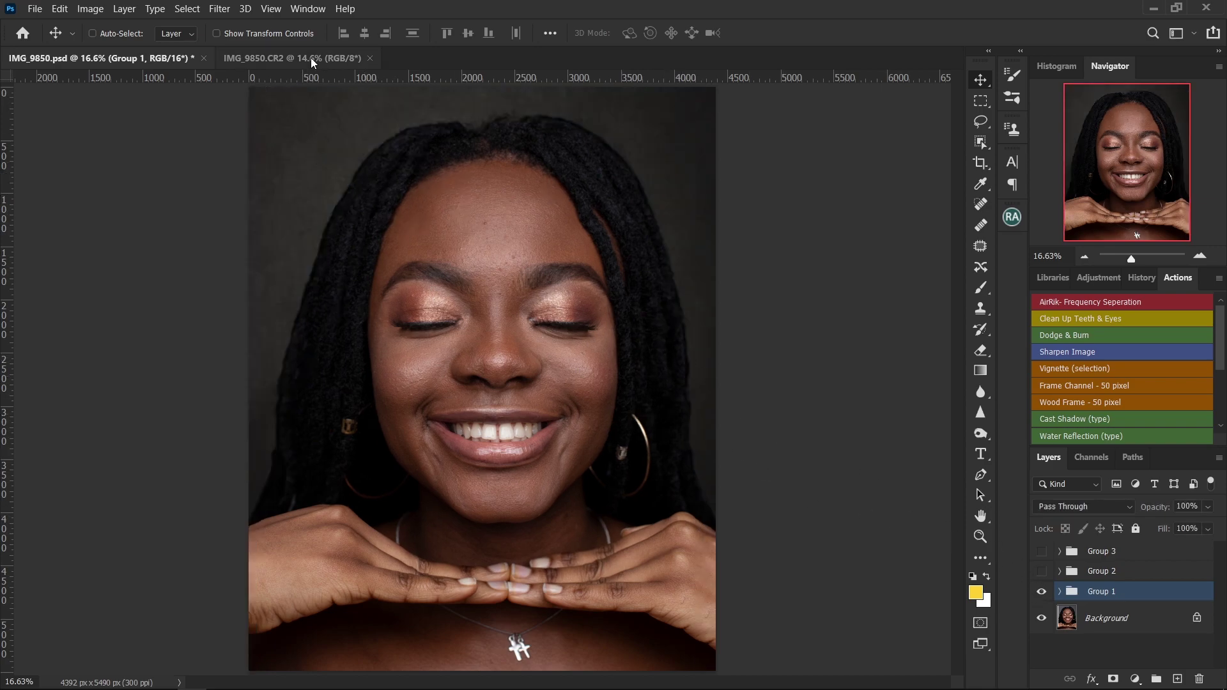
# In the IMG_9850.CR2 document, crop the portrait to a 4:5 ratio, trimming the excess above the head and below the necklace.
pyautogui.click(281, 61)
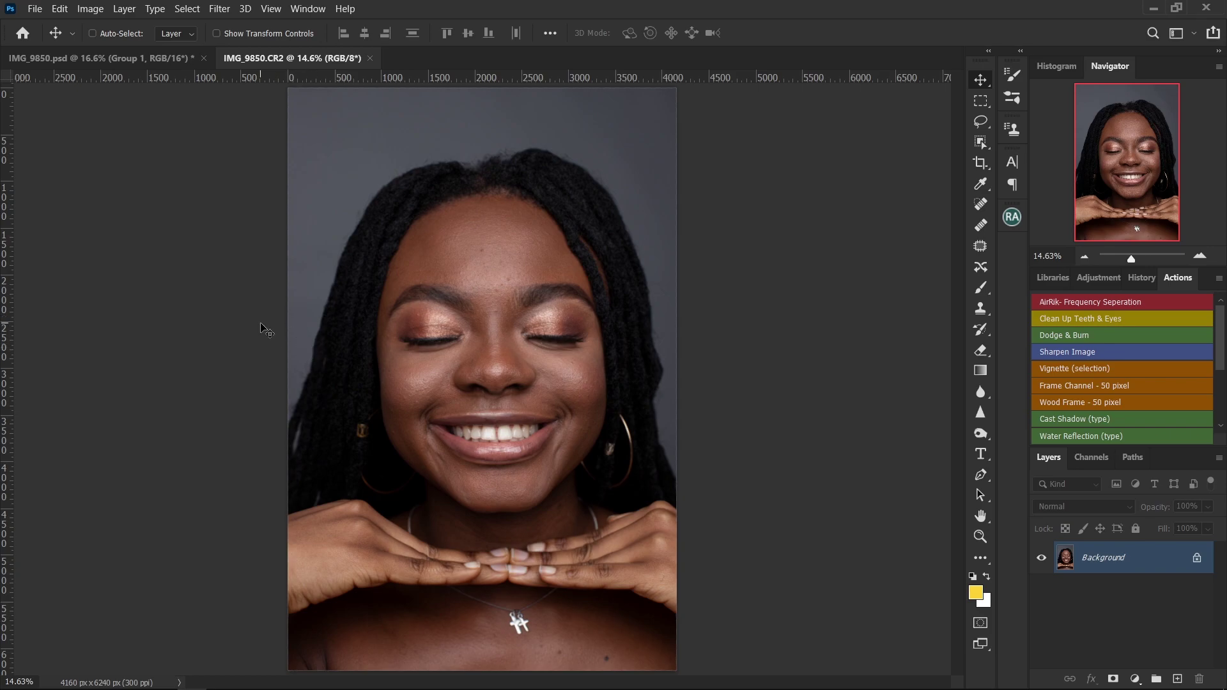
pyautogui.press('c')
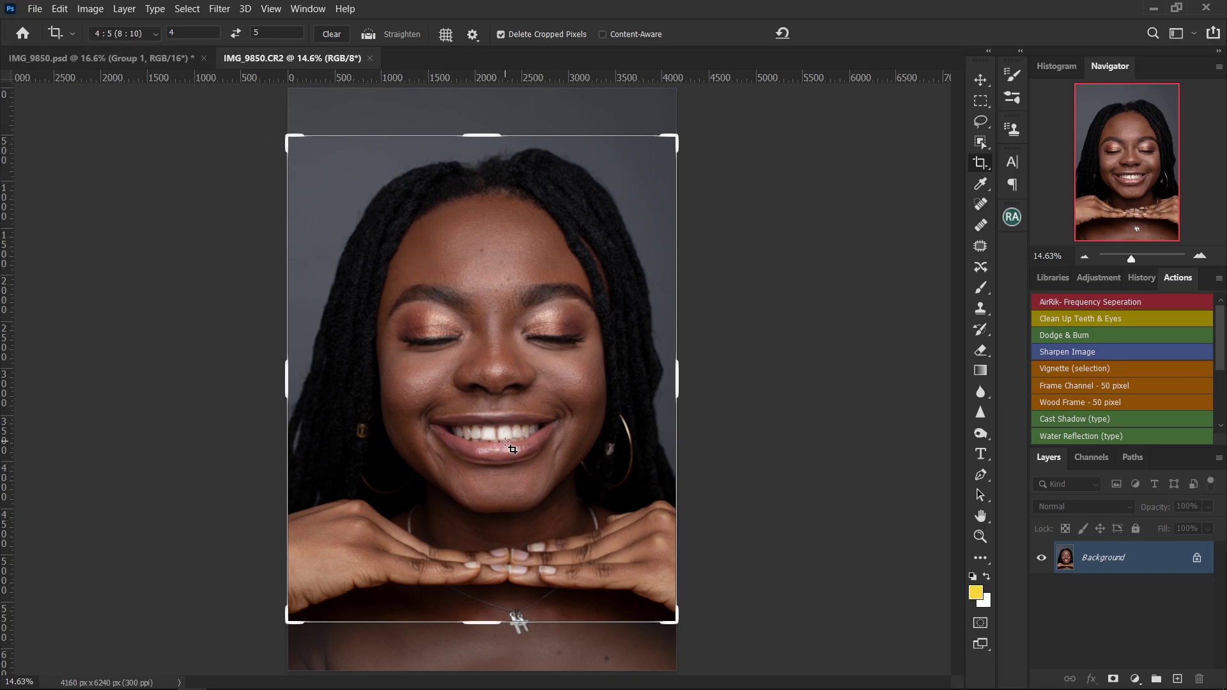
pyautogui.click(512, 449)
pyautogui.moveTo(512, 450); pyautogui.dragTo(507, 434)
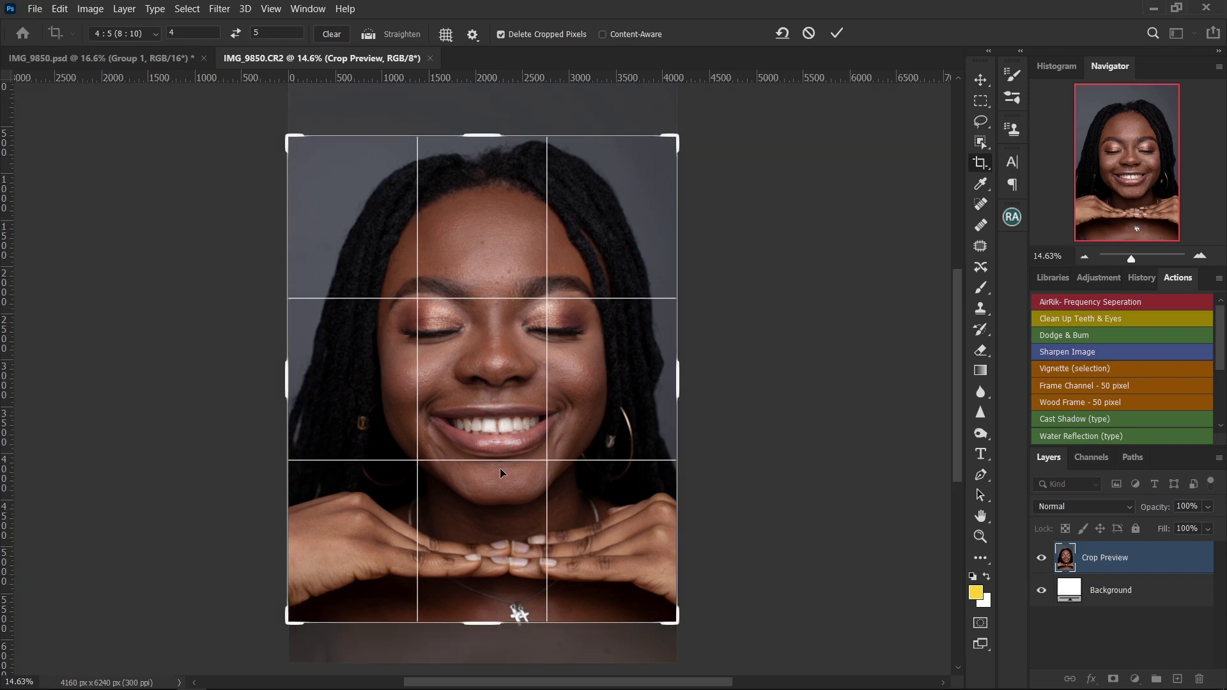
pyautogui.press('Return')
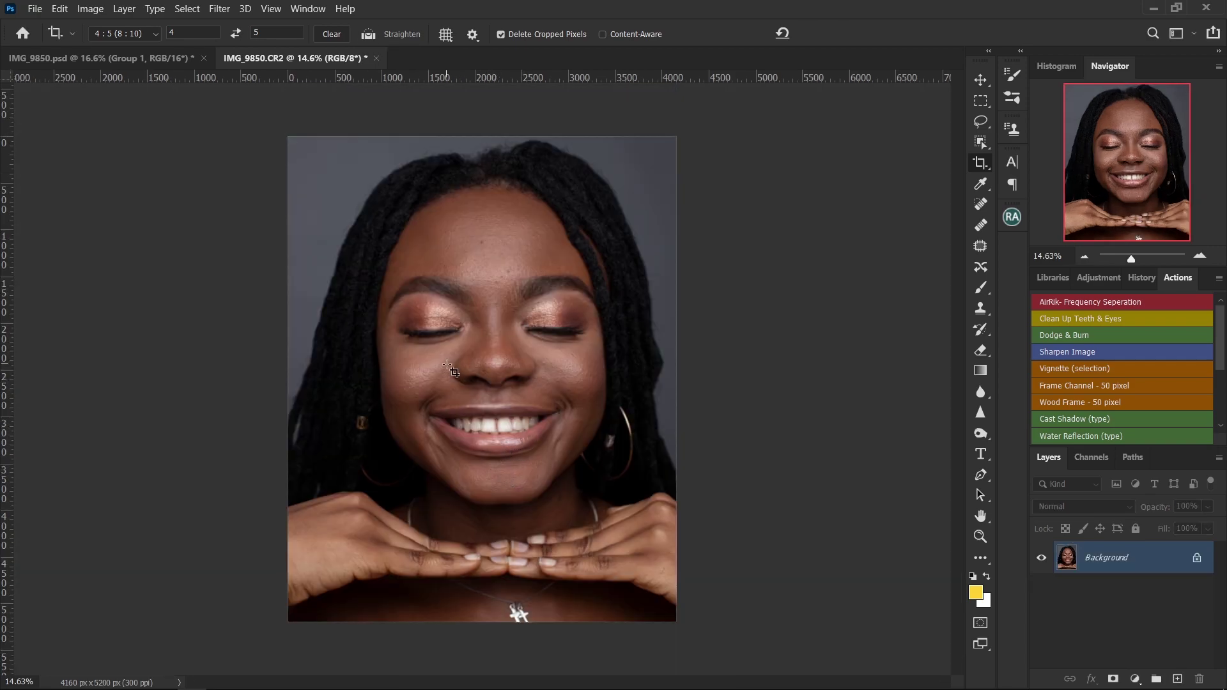
pyautogui.hotkey('ctrl', '0')
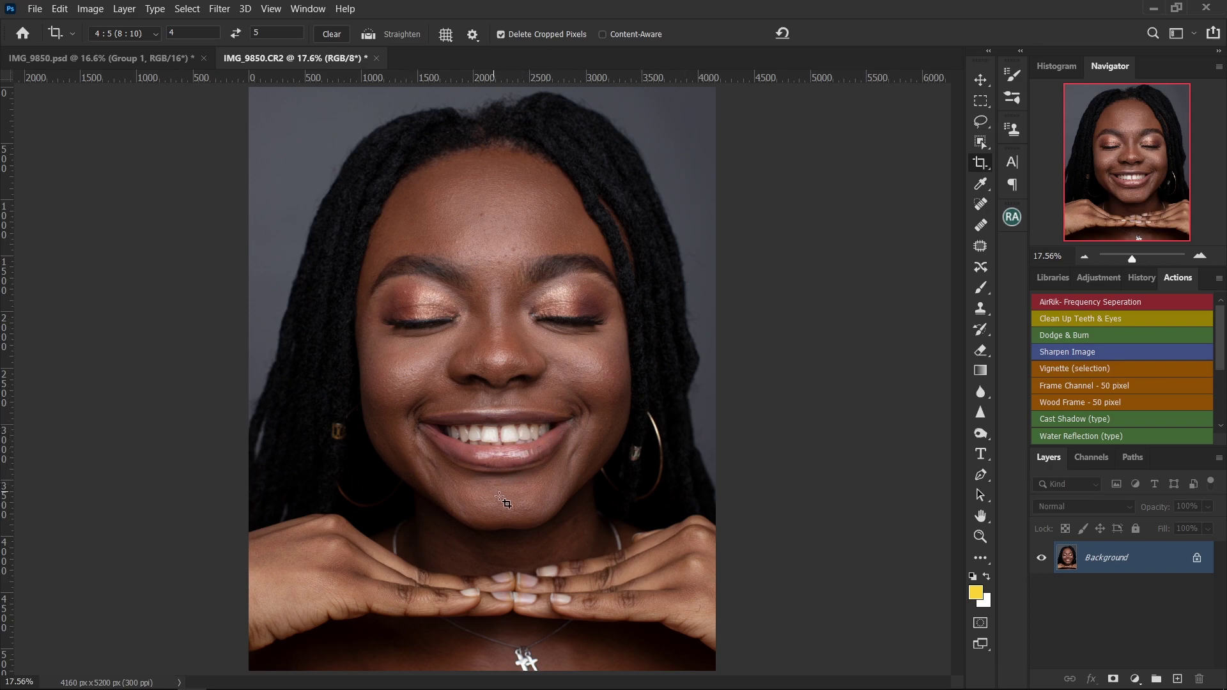
# Duplicate the Background layer and open the Liquify filter on the copy.
pyautogui.moveTo(1171, 559); pyautogui.dragTo(1177, 678)
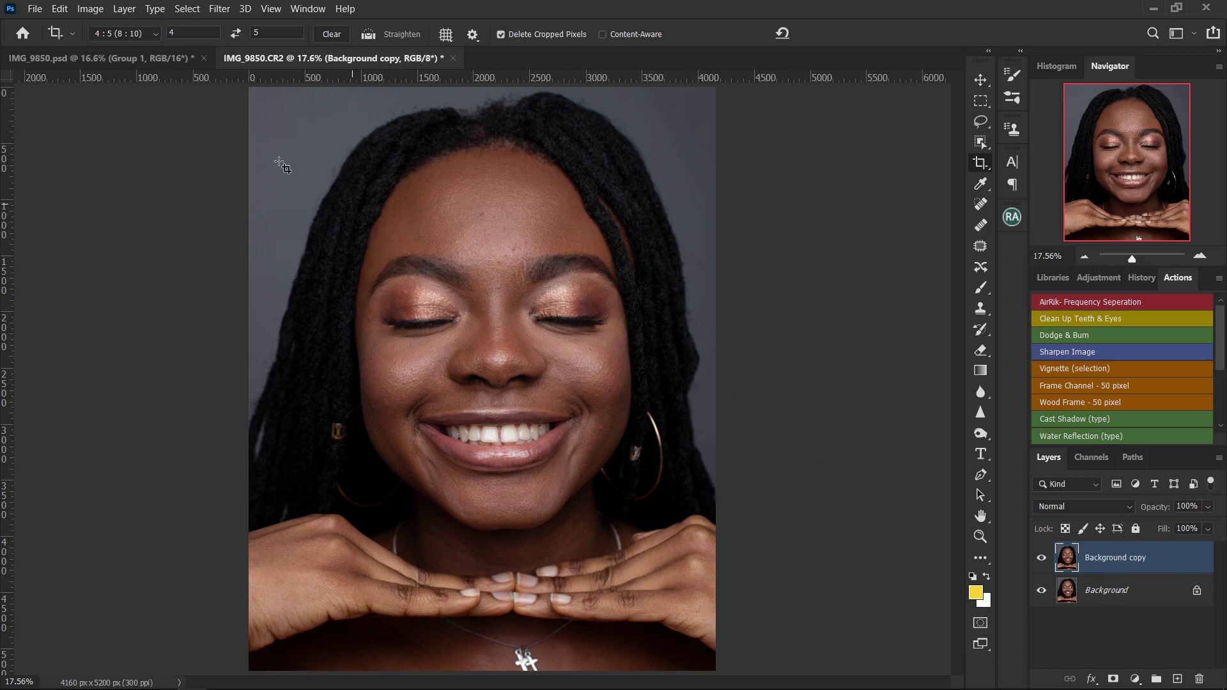
pyautogui.click(219, 9)
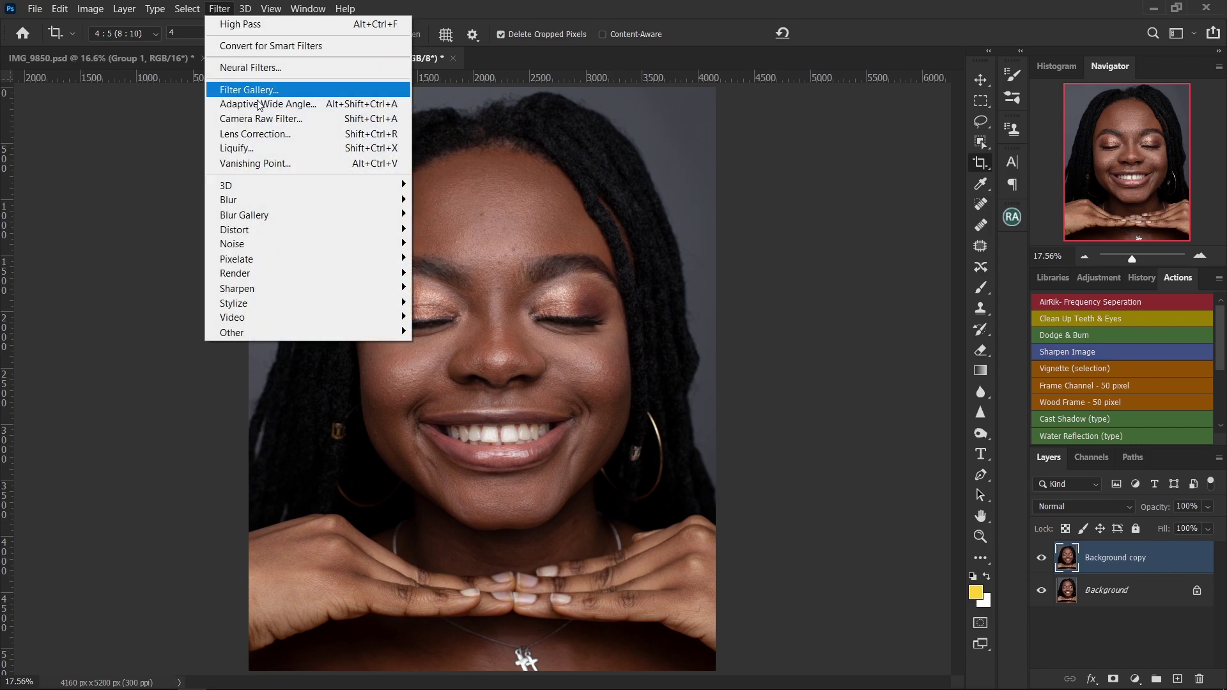
pyautogui.click(277, 152)
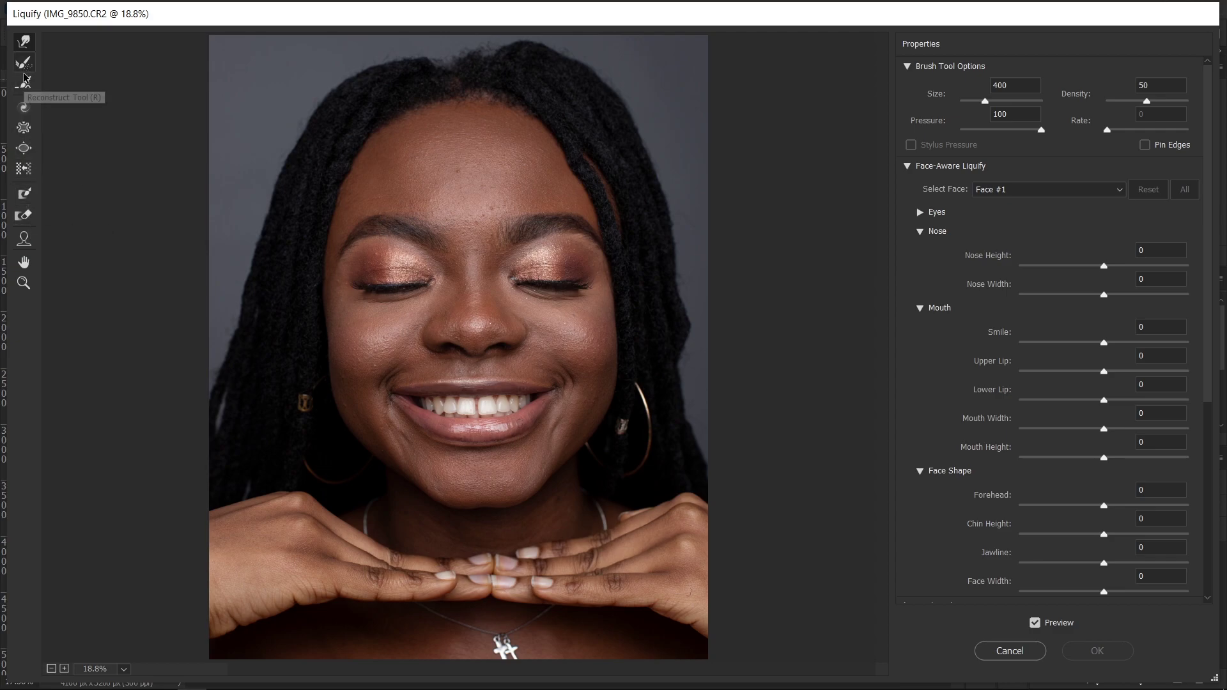
# Reshape the face with the Face tool to Face Width -90 and Forehead 3, and compare it with the original in the preview.
pyautogui.click(25, 240)
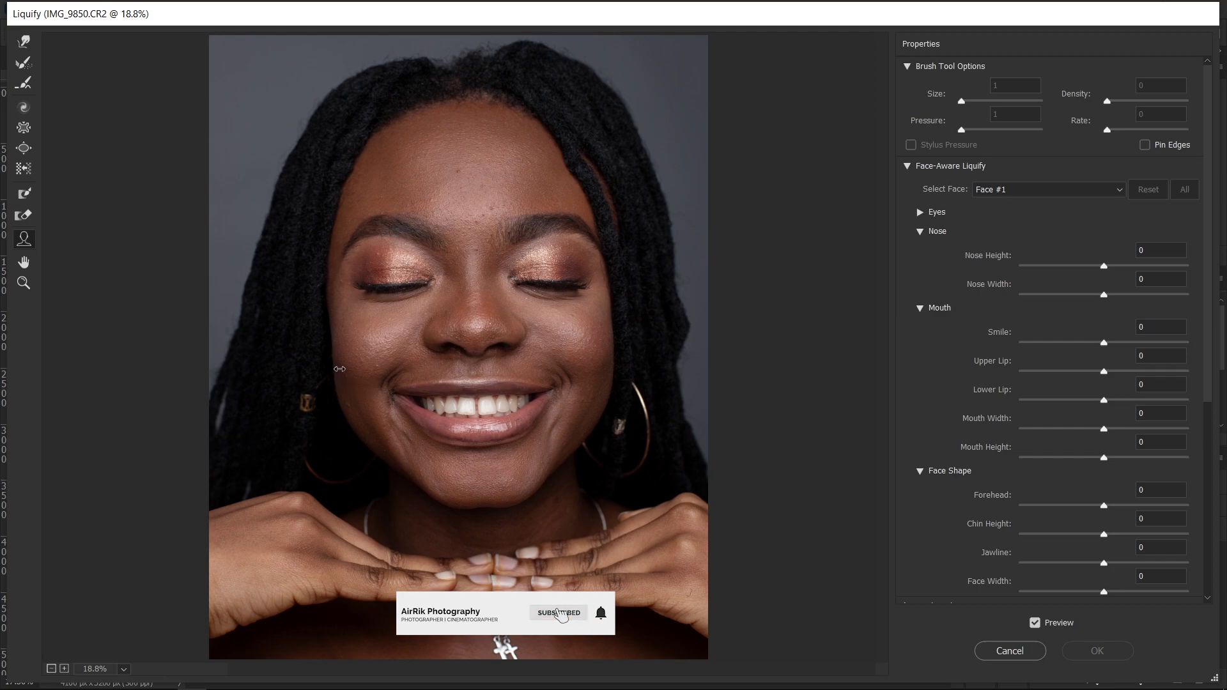
pyautogui.moveTo(340, 369); pyautogui.dragTo(345, 366)
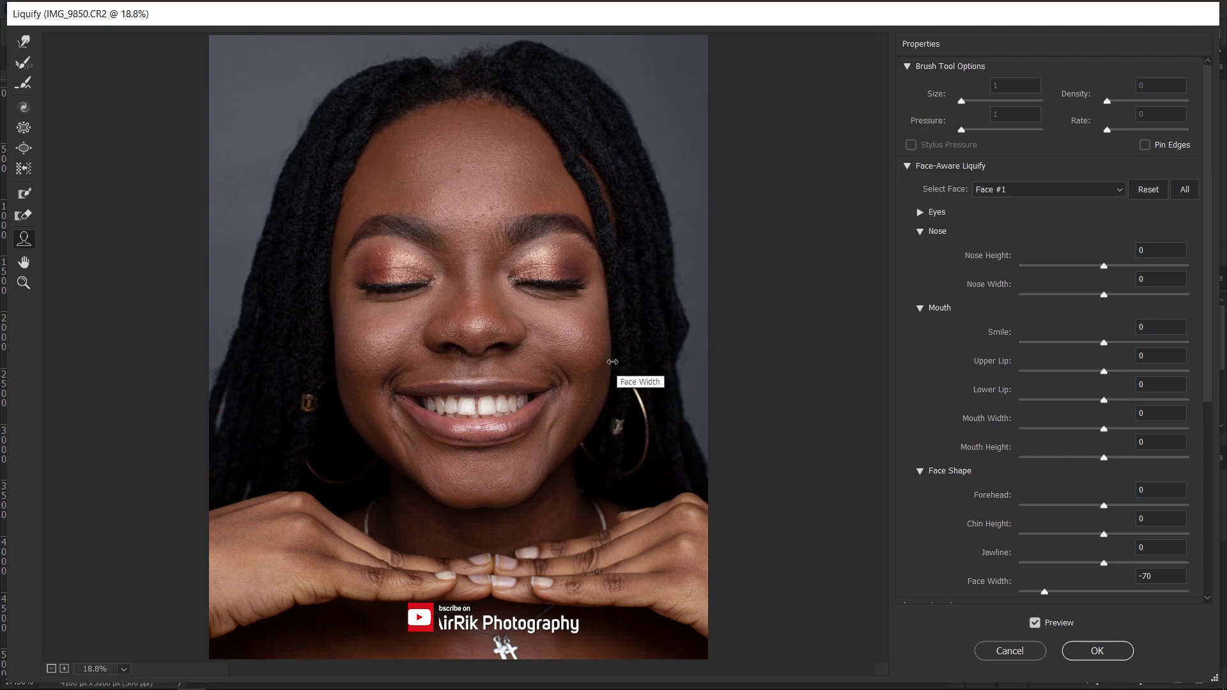
pyautogui.moveTo(612, 362); pyautogui.dragTo(604, 361)
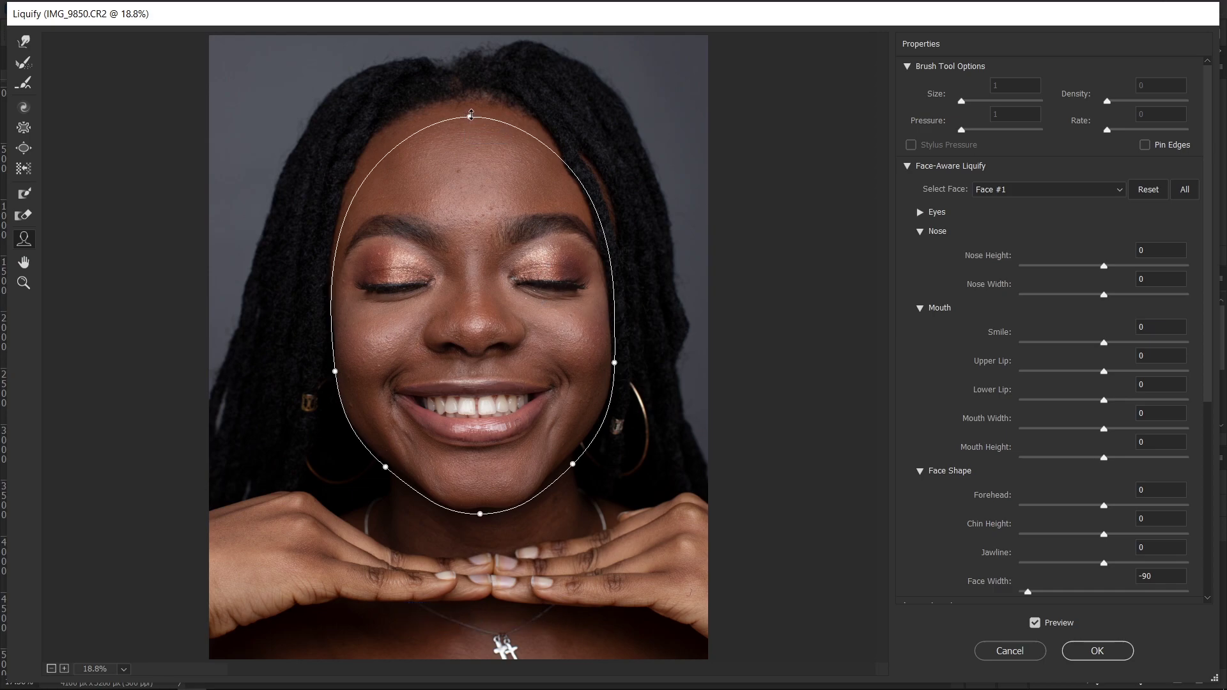
pyautogui.moveTo(469, 113); pyautogui.dragTo(469, 112)
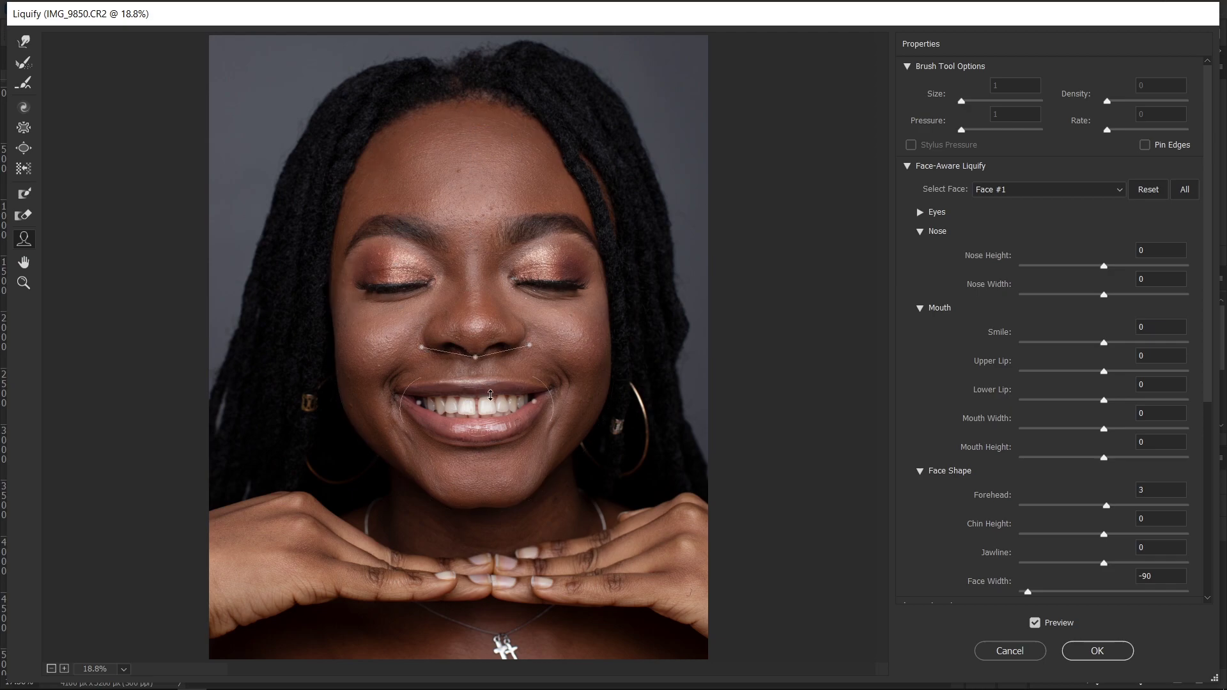
pyautogui.click(1035, 623)
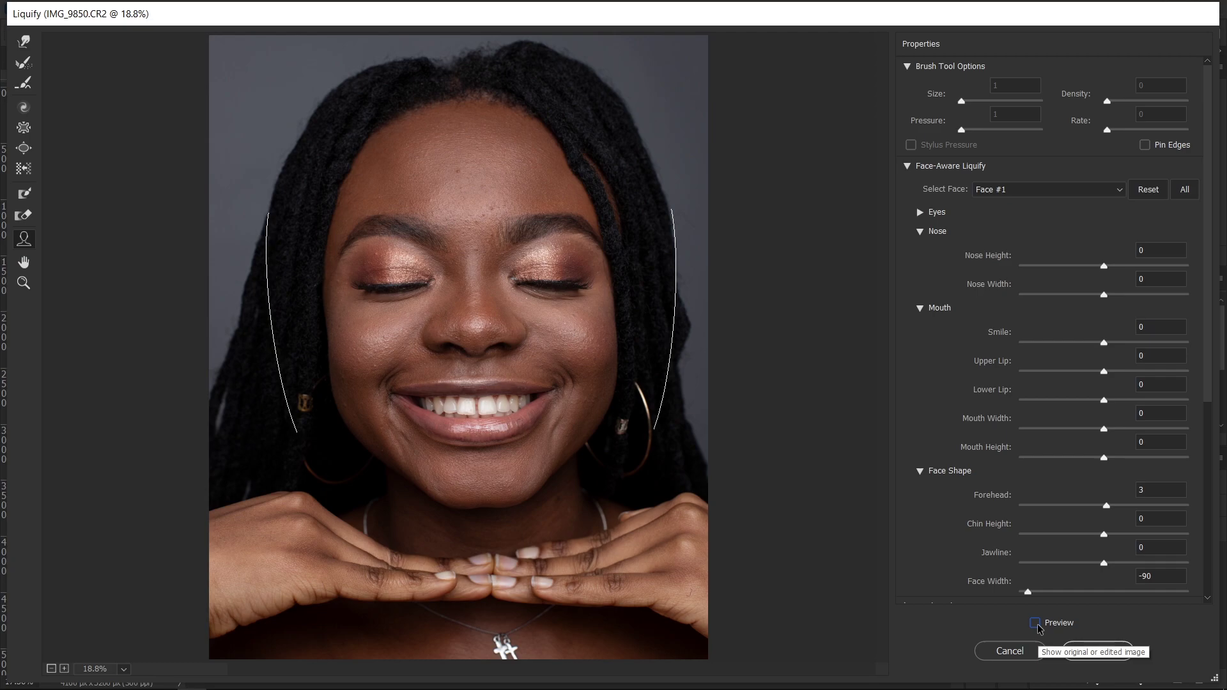
pyautogui.click(1035, 623)
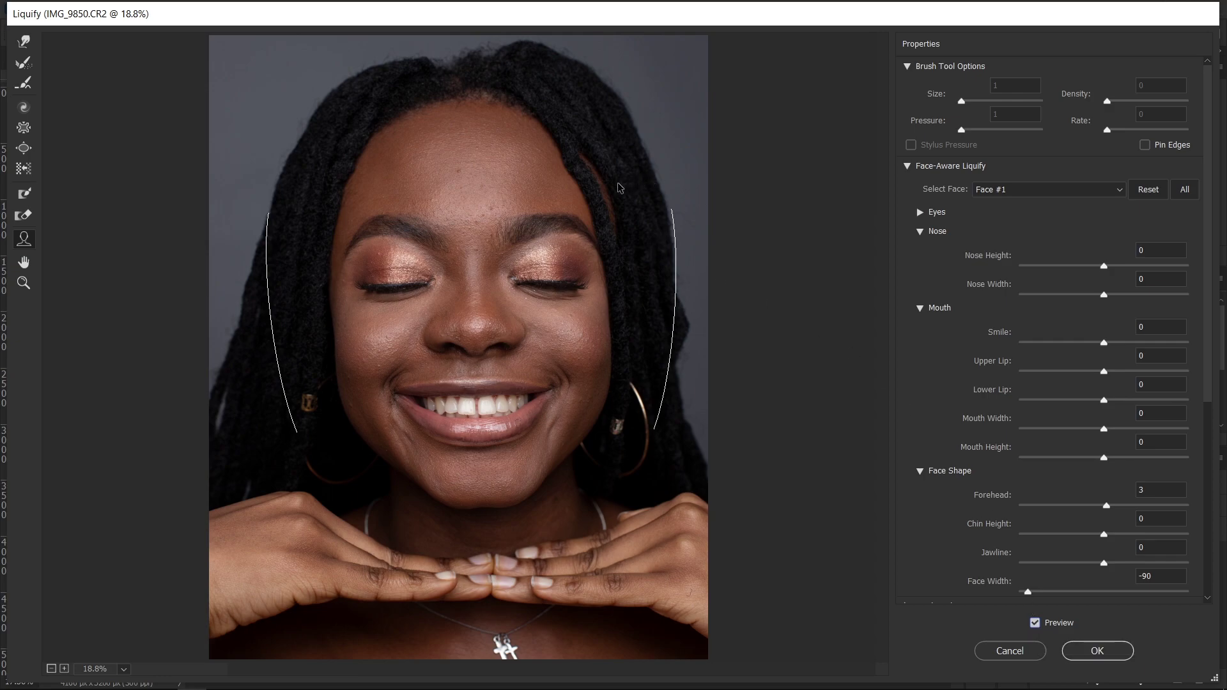
pyautogui.moveTo(607, 211)
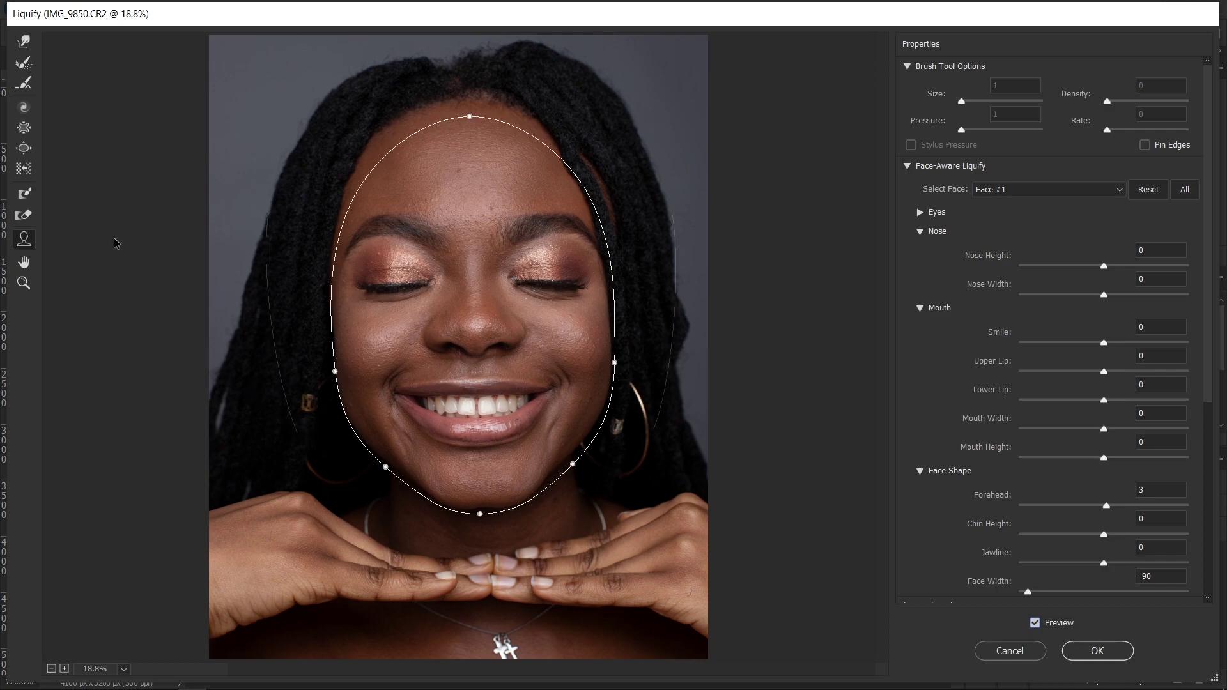
# Smooth the hair outline beside and above the head with the Forward Warp tool at brush size 500.
pyautogui.click(24, 43)
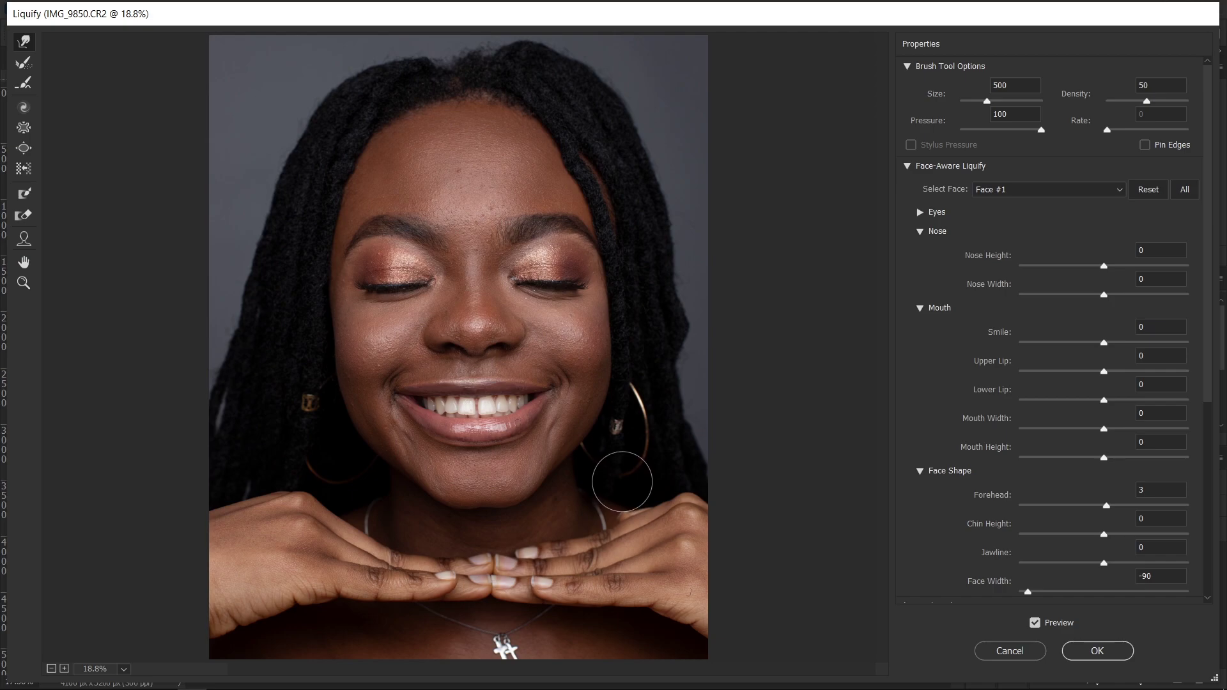
pyautogui.click(1034, 624)
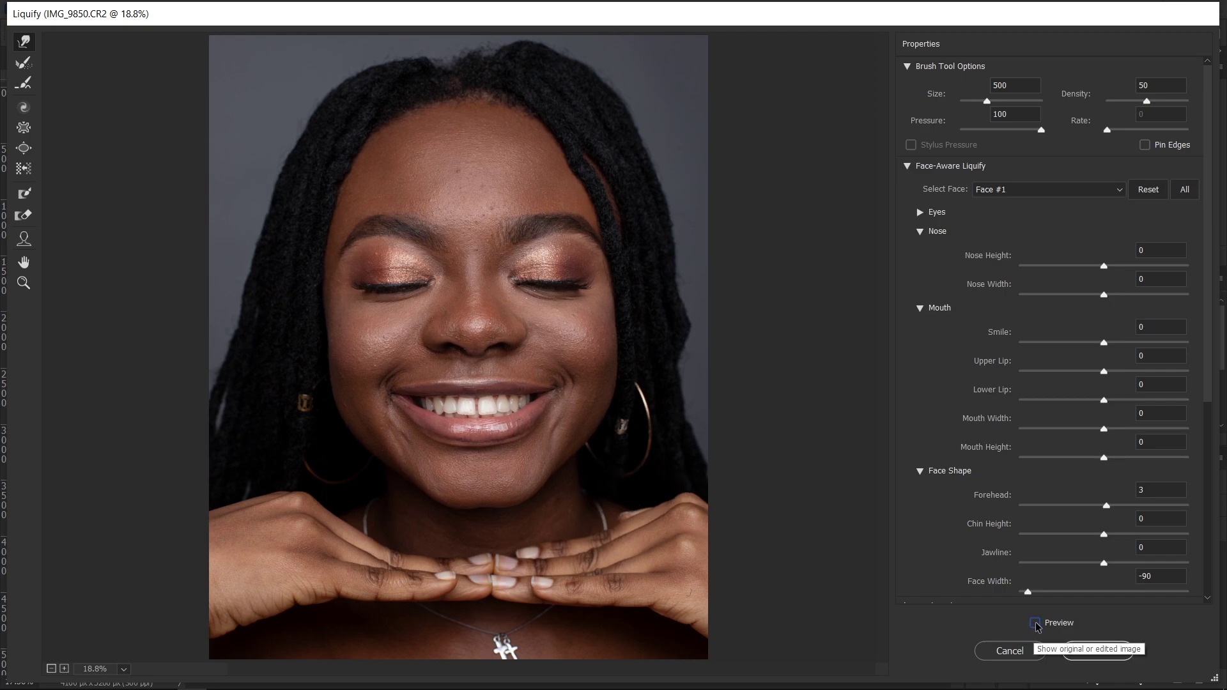
pyautogui.click(1035, 624)
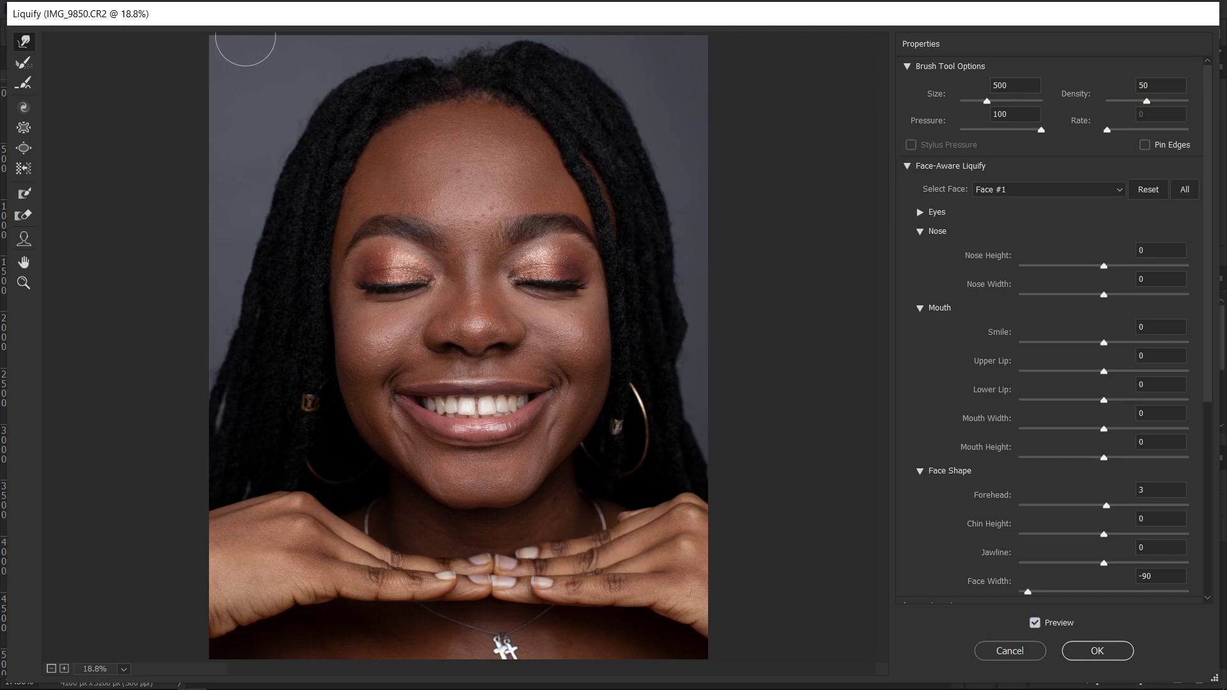
pyautogui.click(26, 43)
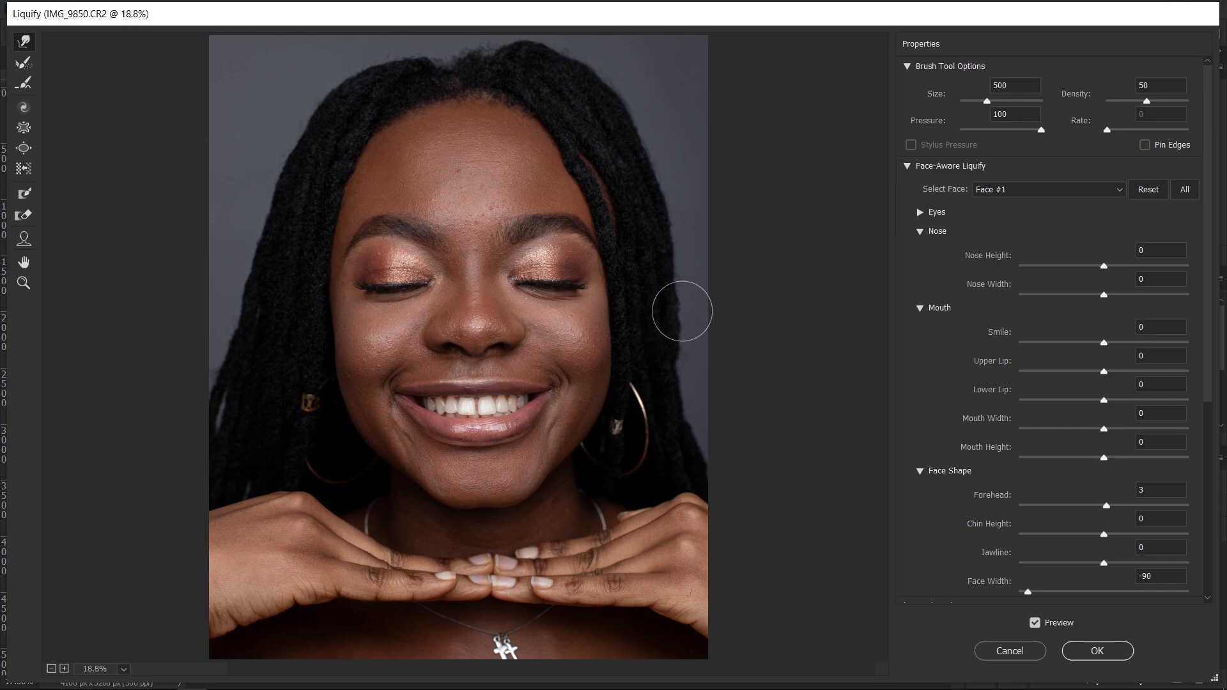
pyautogui.hotkey('ctrl', 'space')
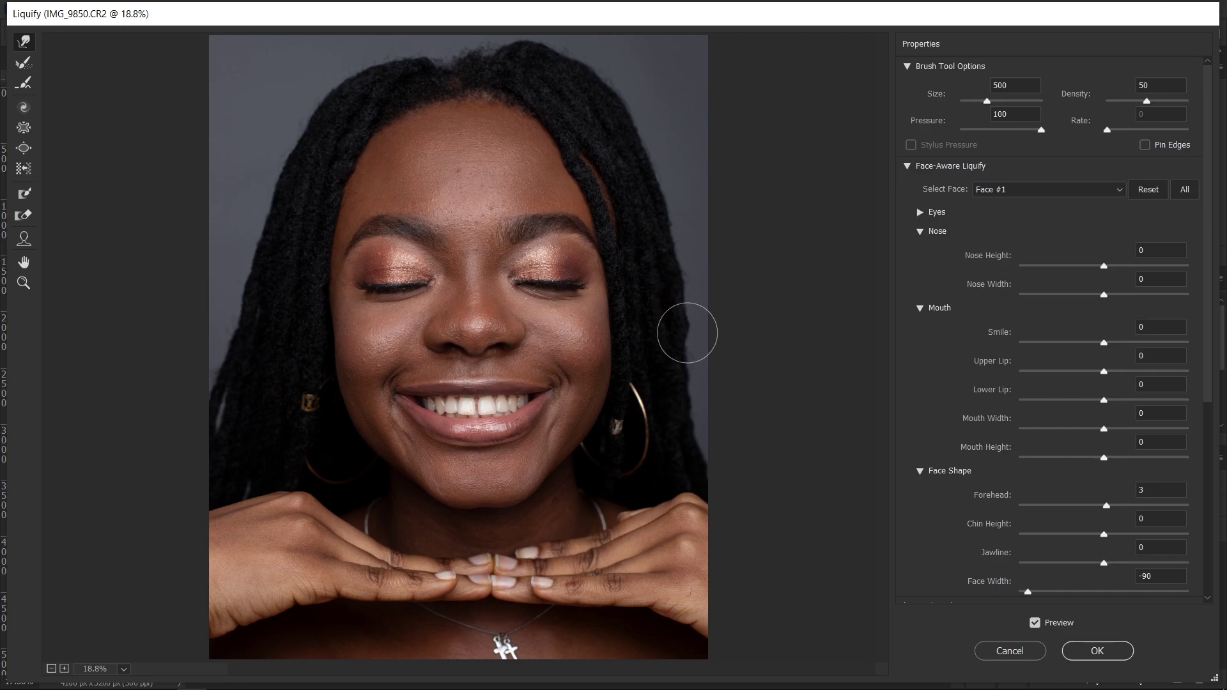
pyautogui.moveTo(690, 306); pyautogui.dragTo(687, 274)
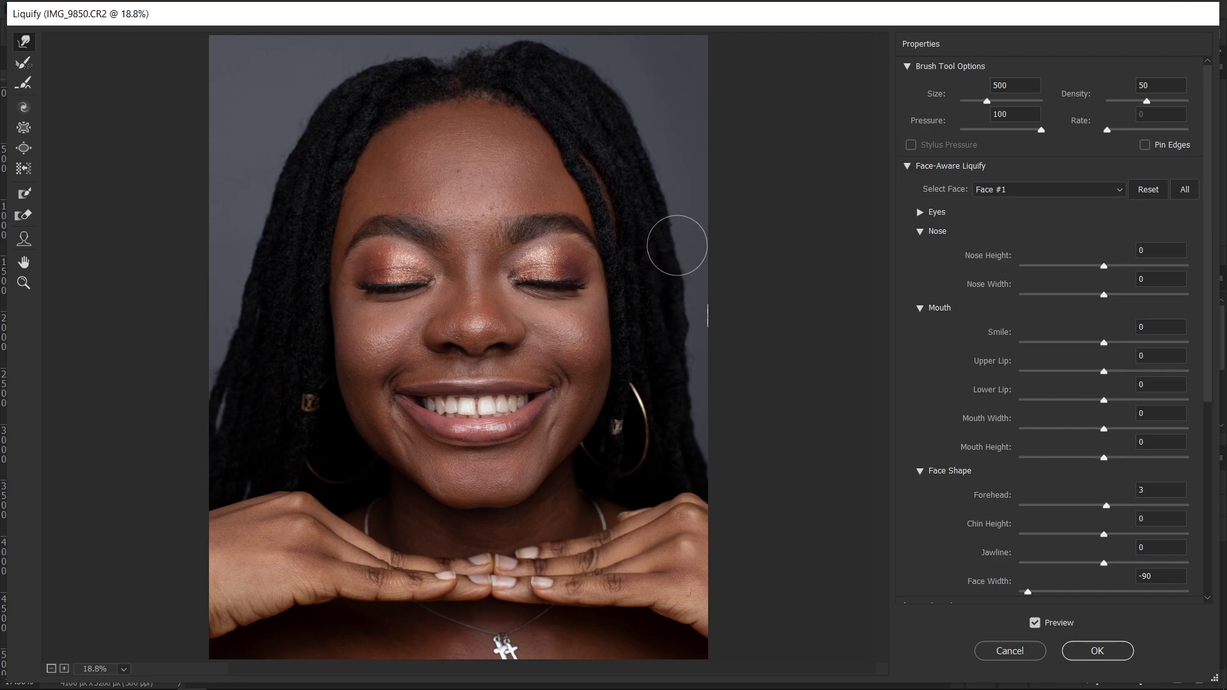
pyautogui.moveTo(595, 99)
pyautogui.mouseDown()
pyautogui.moveTo(548, 55)
pyautogui.moveTo(520, 50)
pyautogui.moveTo(545, 58)
pyautogui.mouseUp()
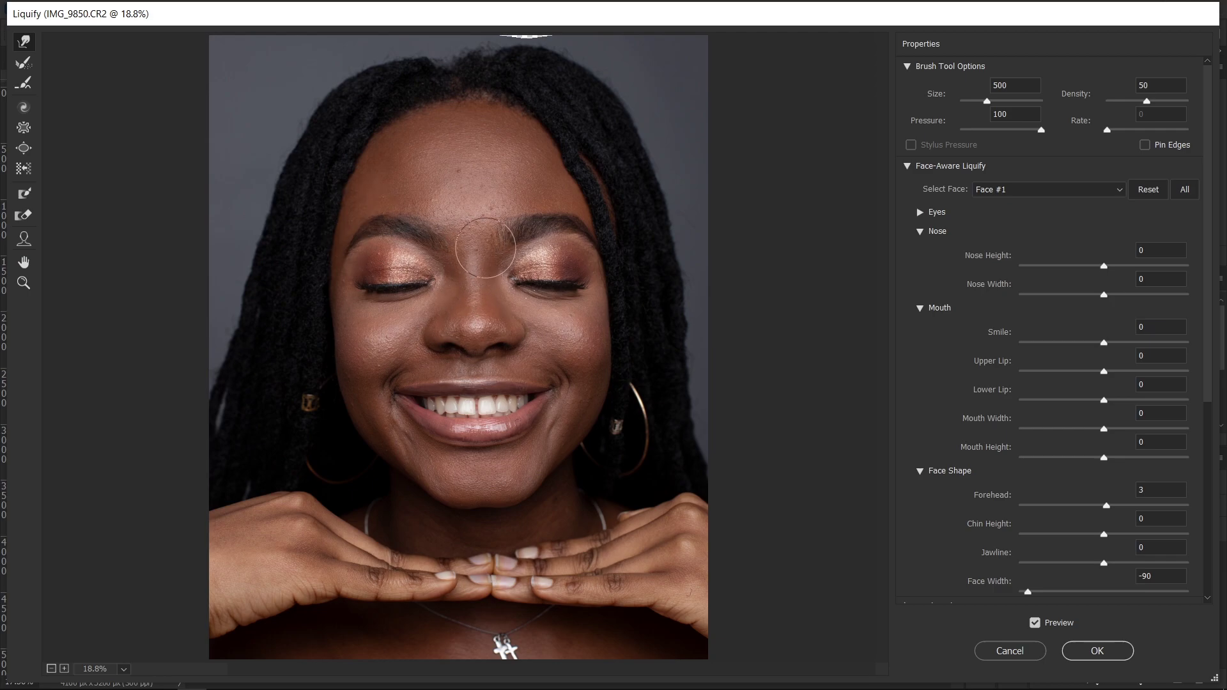
pyautogui.moveTo(397, 408); pyautogui.dragTo(418, 403)
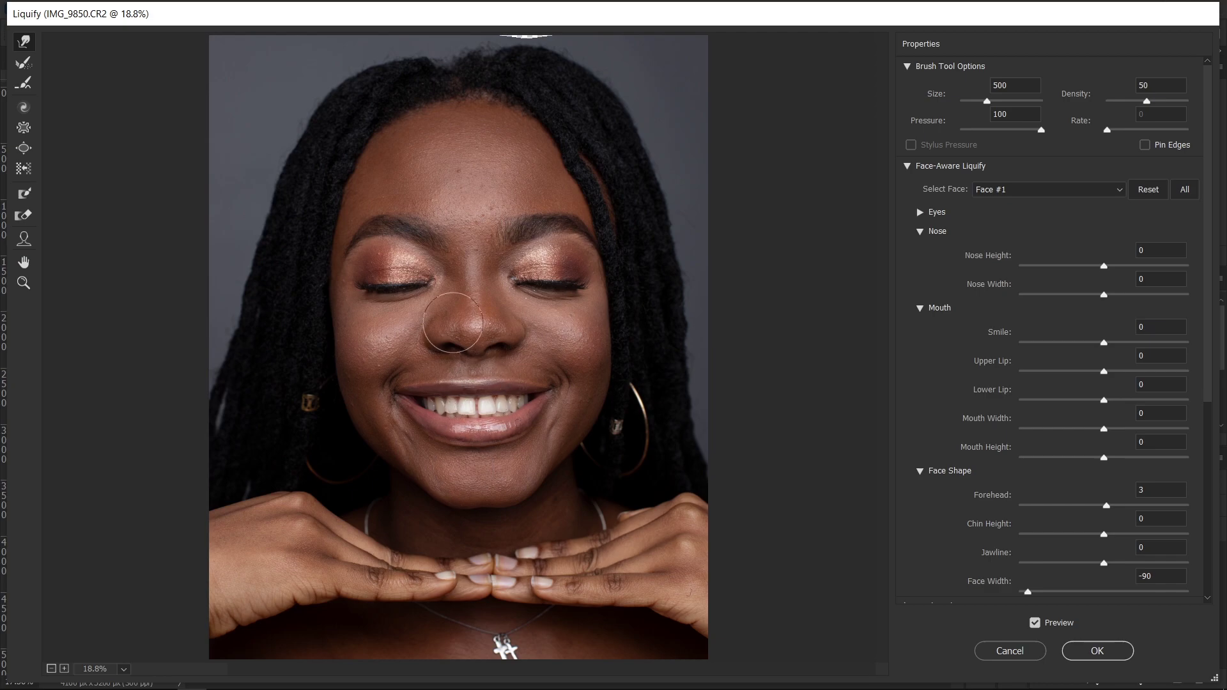
# Reshape the mouth with the Face tool to Mouth Width -64, Lower Lip -52 and Upper Lip 35.
pyautogui.click(23, 240)
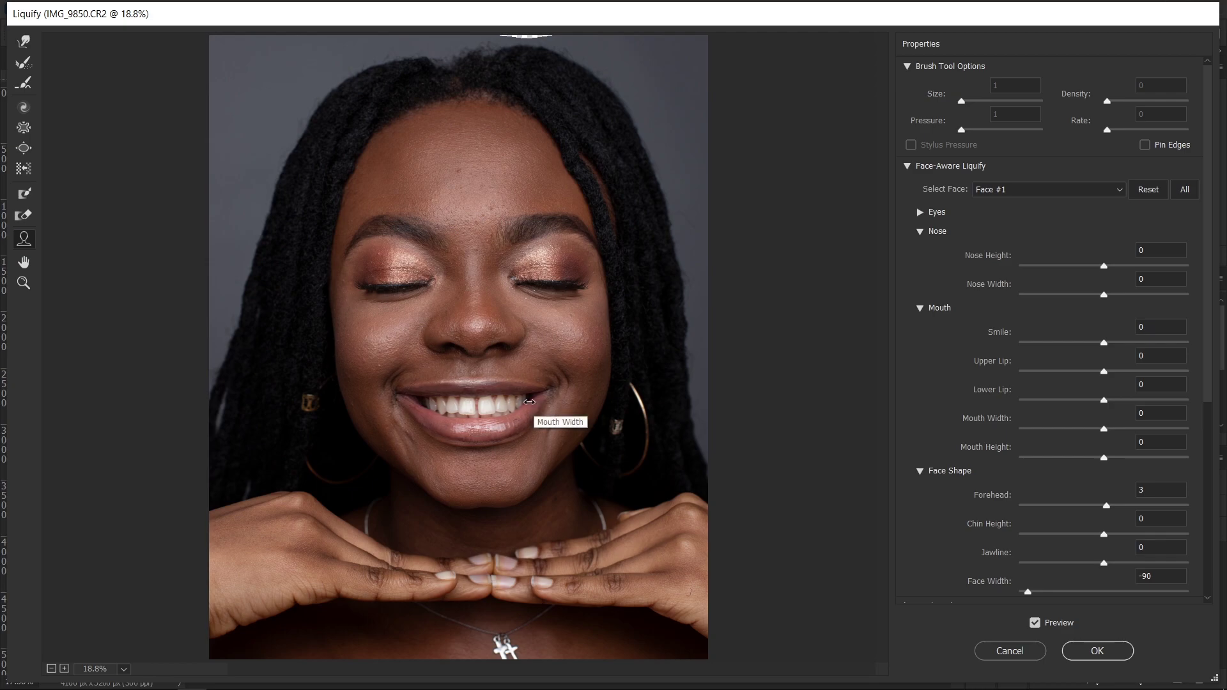
pyautogui.moveTo(529, 402); pyautogui.dragTo(405, 404)
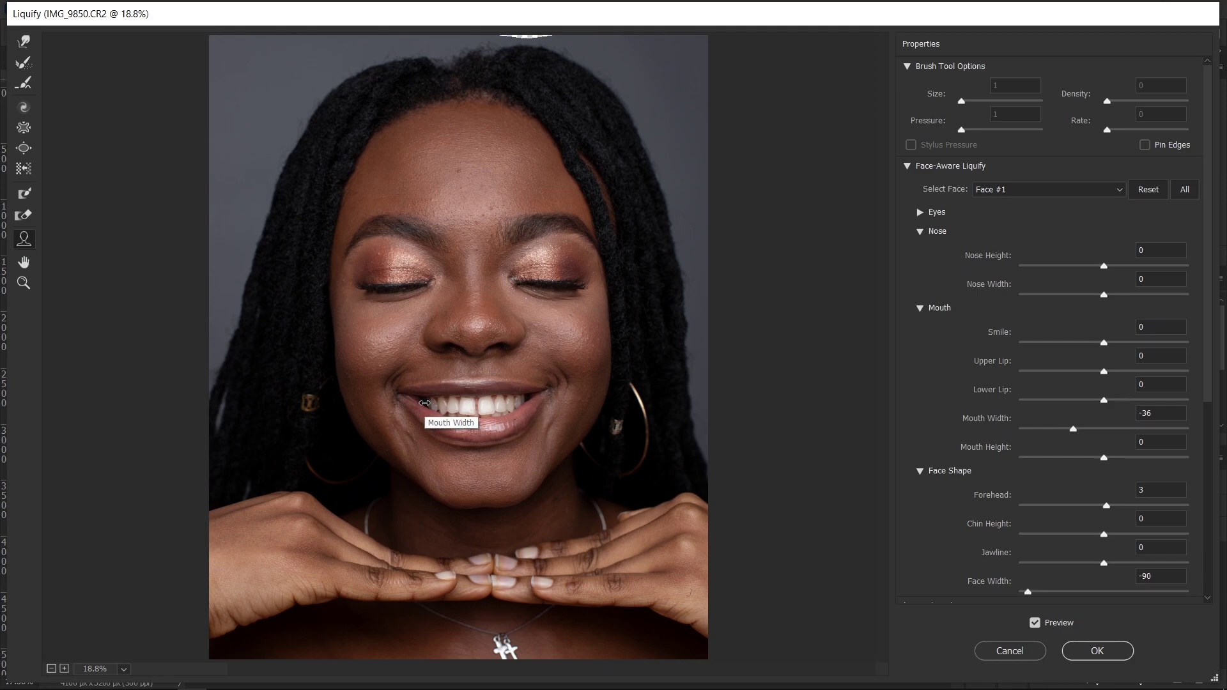
pyautogui.moveTo(424, 403); pyautogui.dragTo(428, 405)
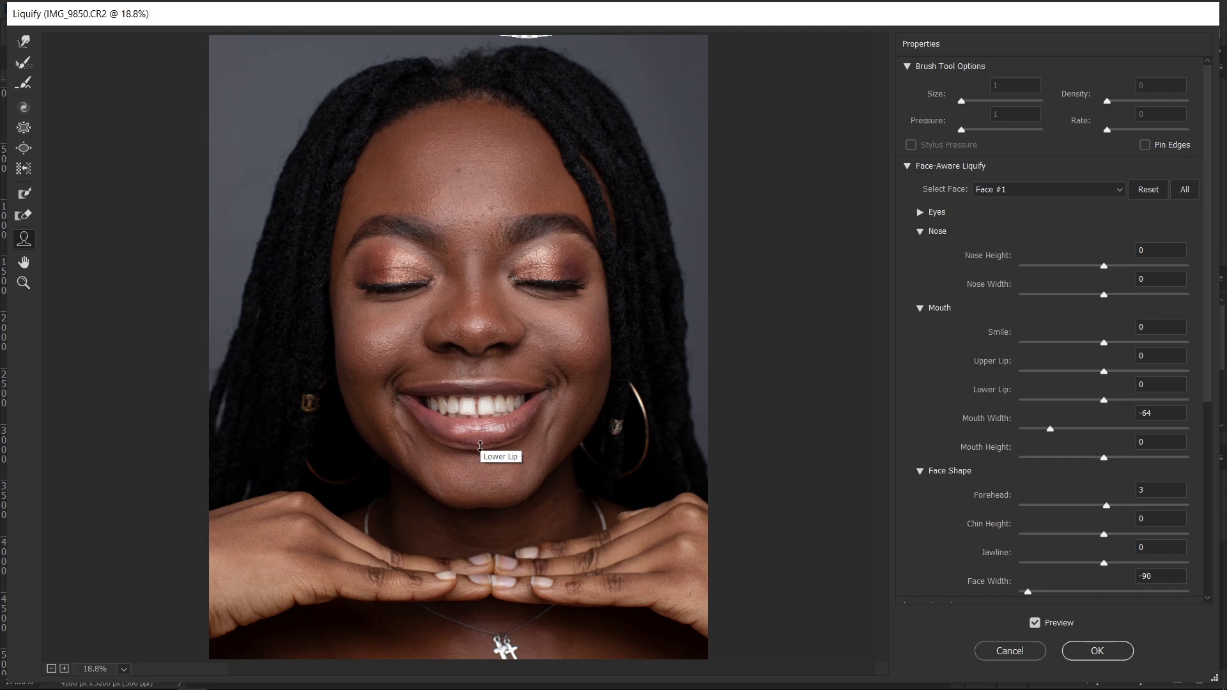
pyautogui.moveTo(481, 446); pyautogui.dragTo(476, 384)
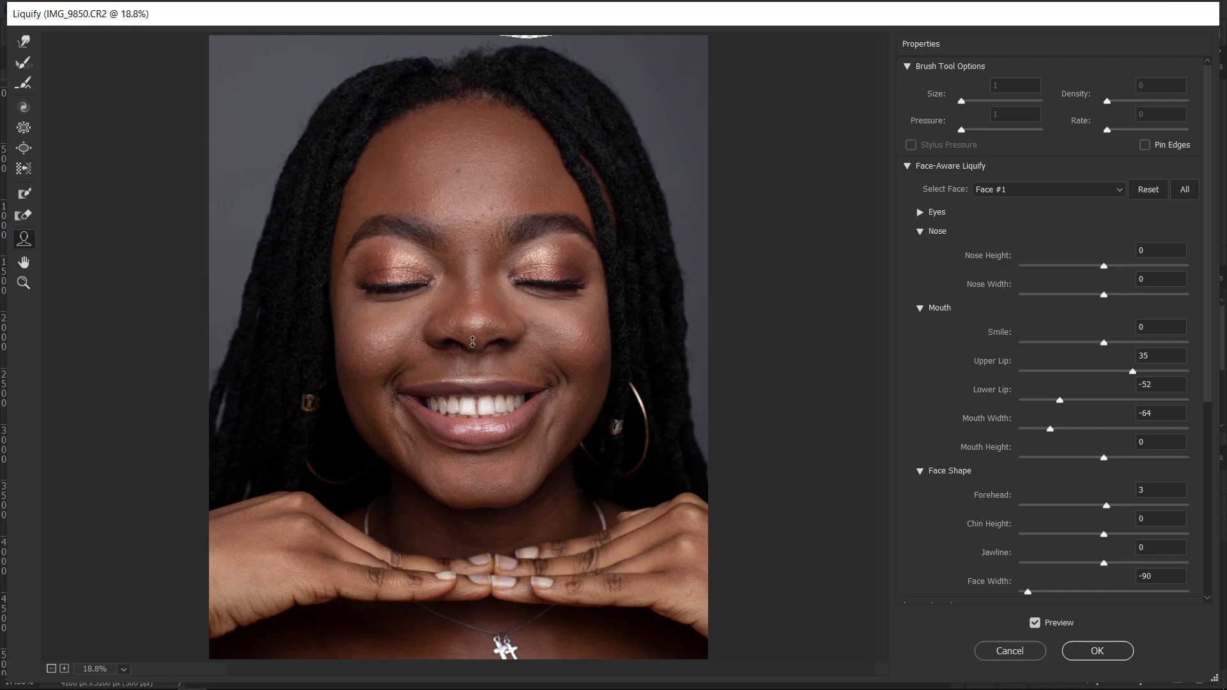
# Adjust the nose and left eye with the Face tool to Nose Height 9 and left Eye Width -100.
pyautogui.moveTo(478, 356); pyautogui.dragTo(478, 349)
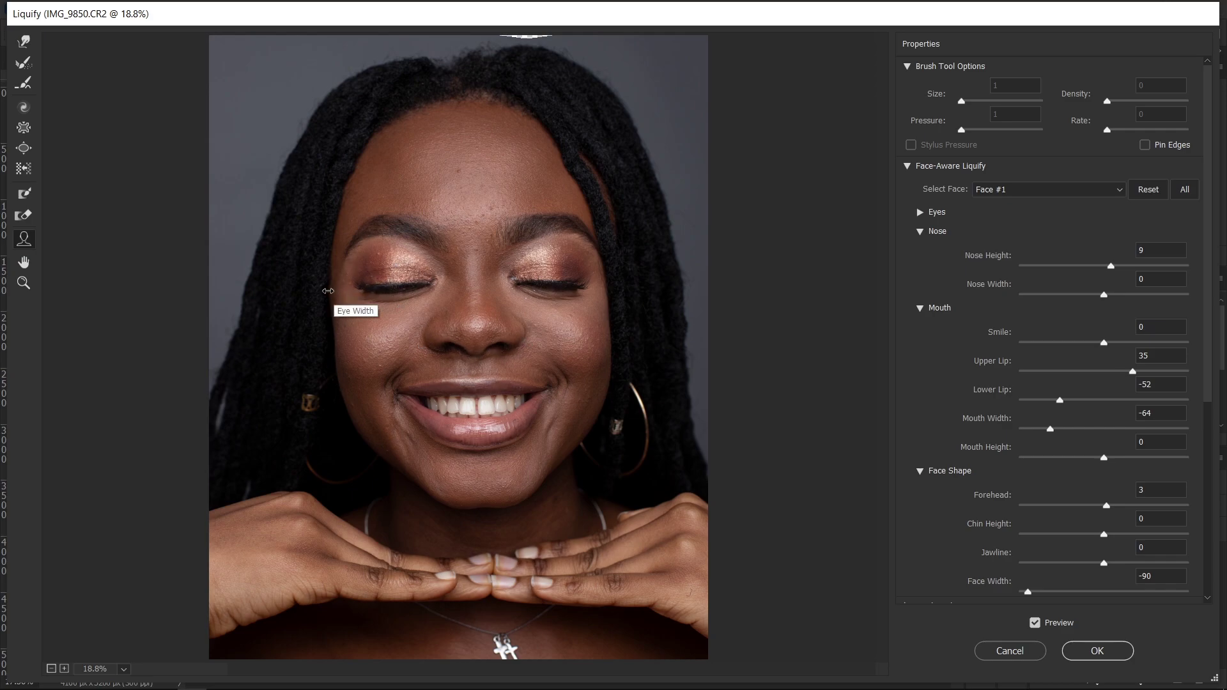
pyautogui.click(388, 292)
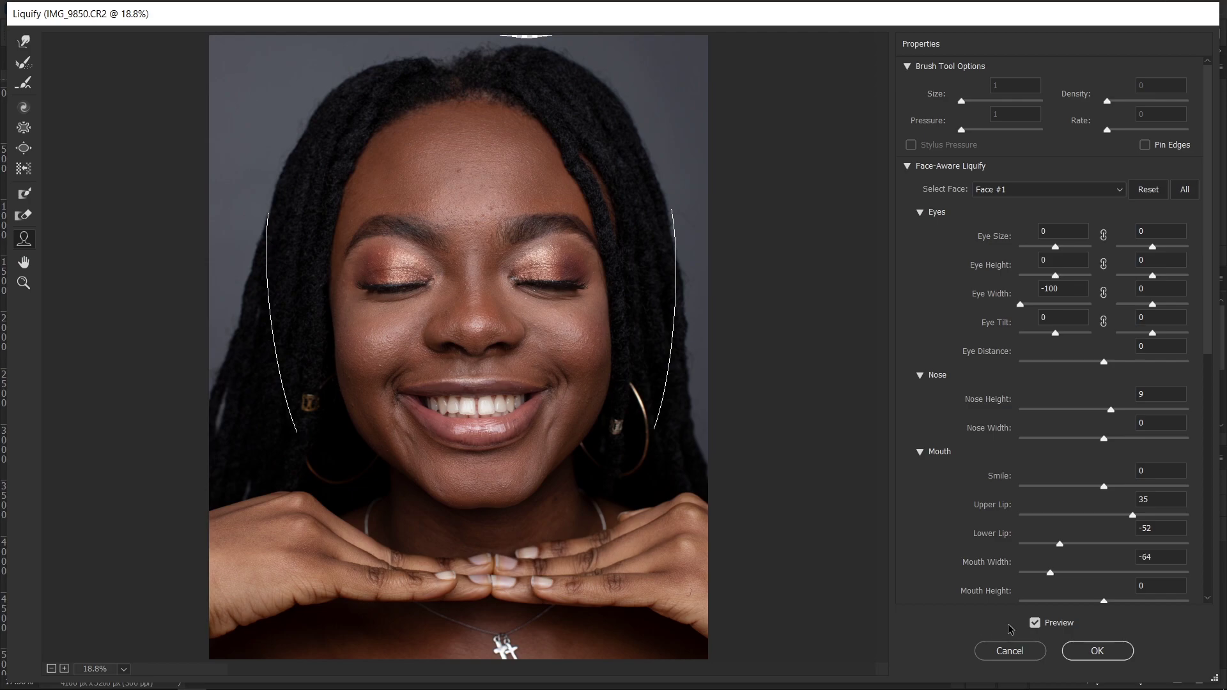
# Compare the Liquify result with the original, apply it, and check the Background copy layer against the original layer.
pyautogui.click(1034, 623)
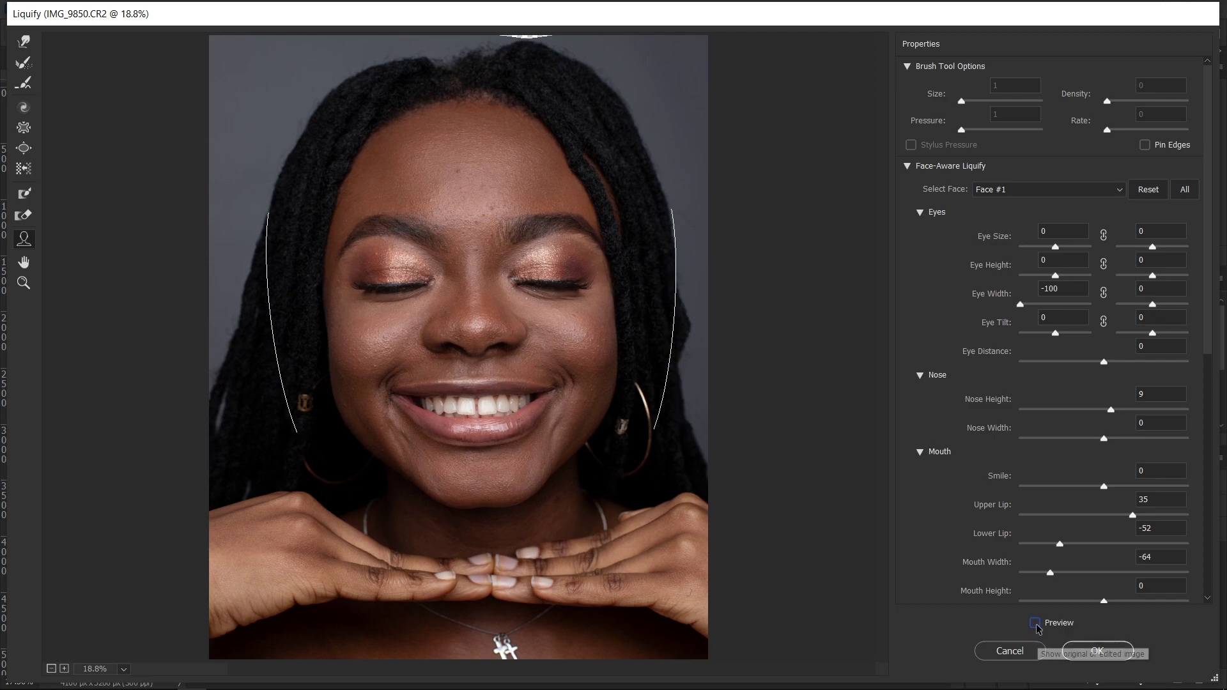
pyautogui.click(1035, 623)
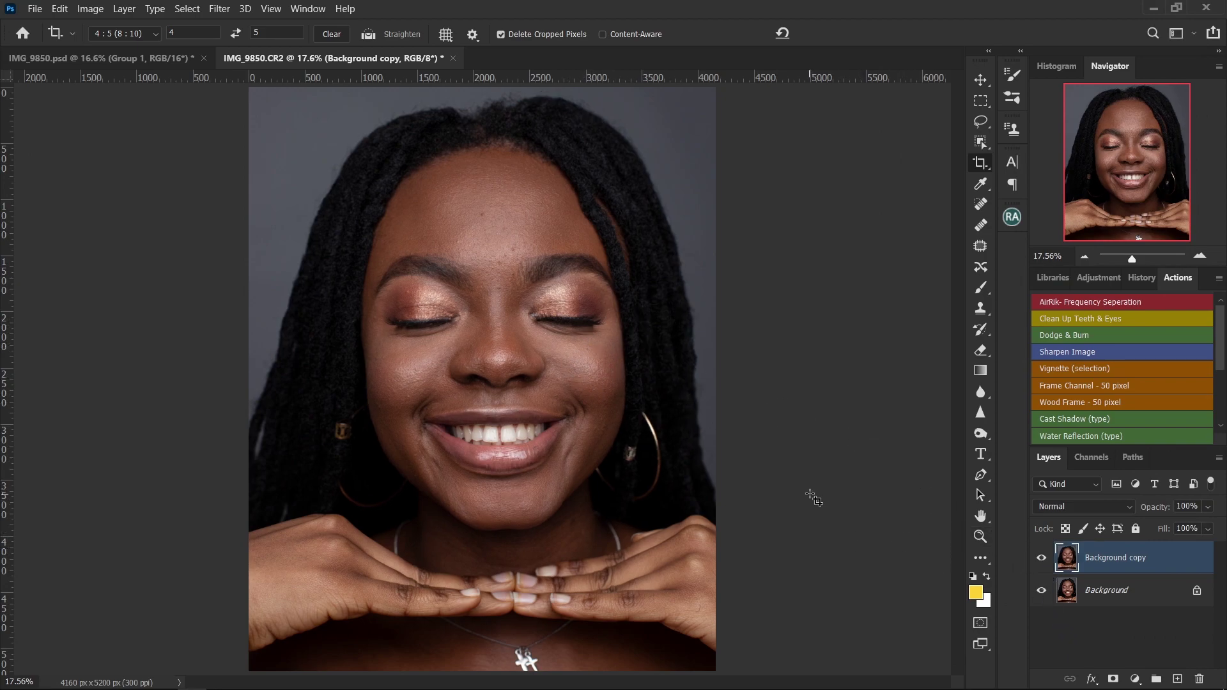
pyautogui.click(1041, 560)
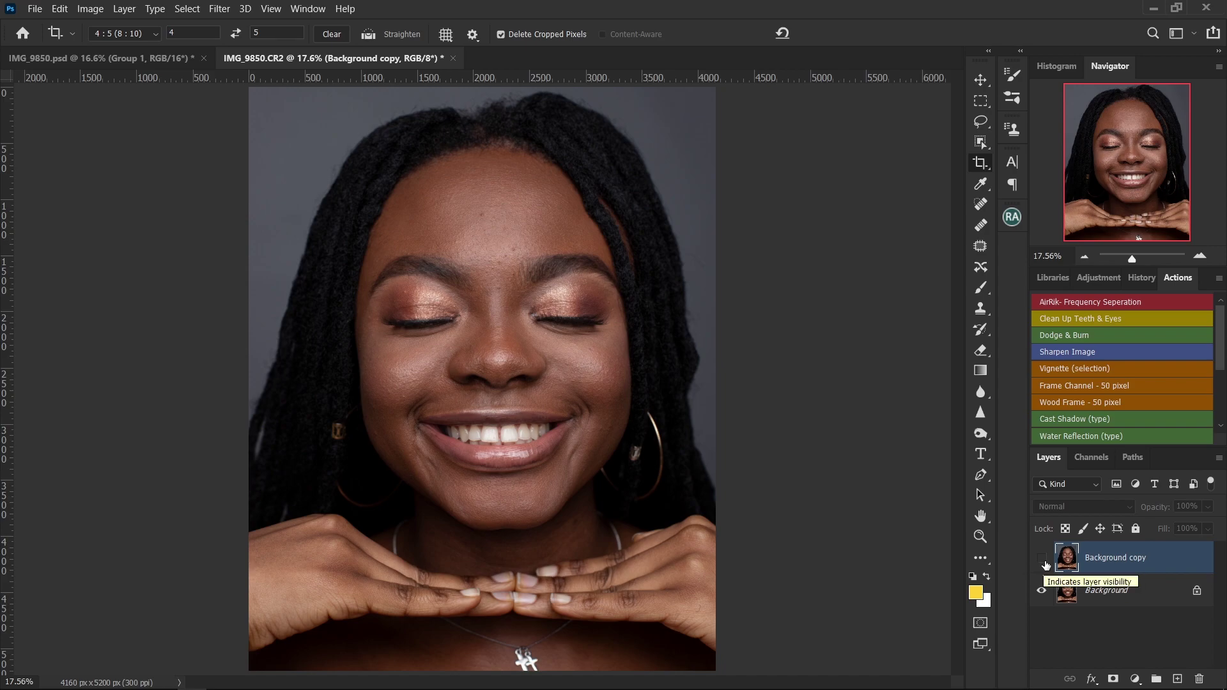
pyautogui.click(1042, 560)
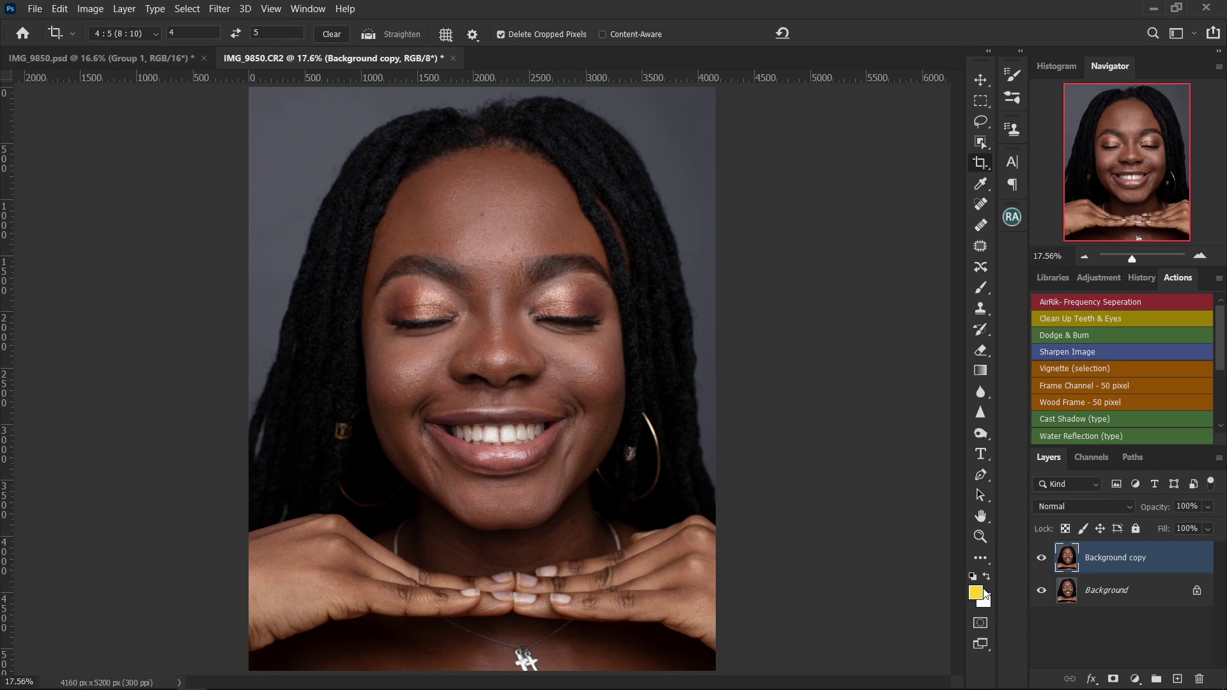
# Examine the IMG_9850.psd document with Group 1 hidden and shown, and return to the IMG_9850.CR2 document.
pyautogui.click(185, 58)
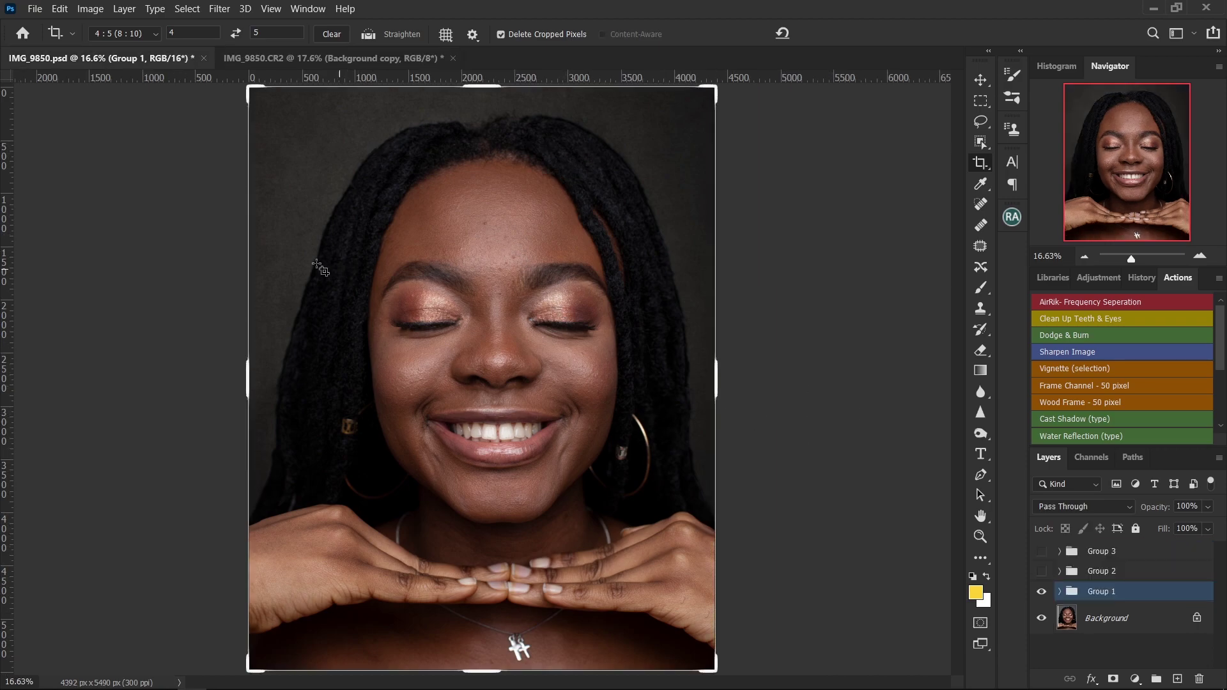
pyautogui.click(1042, 593)
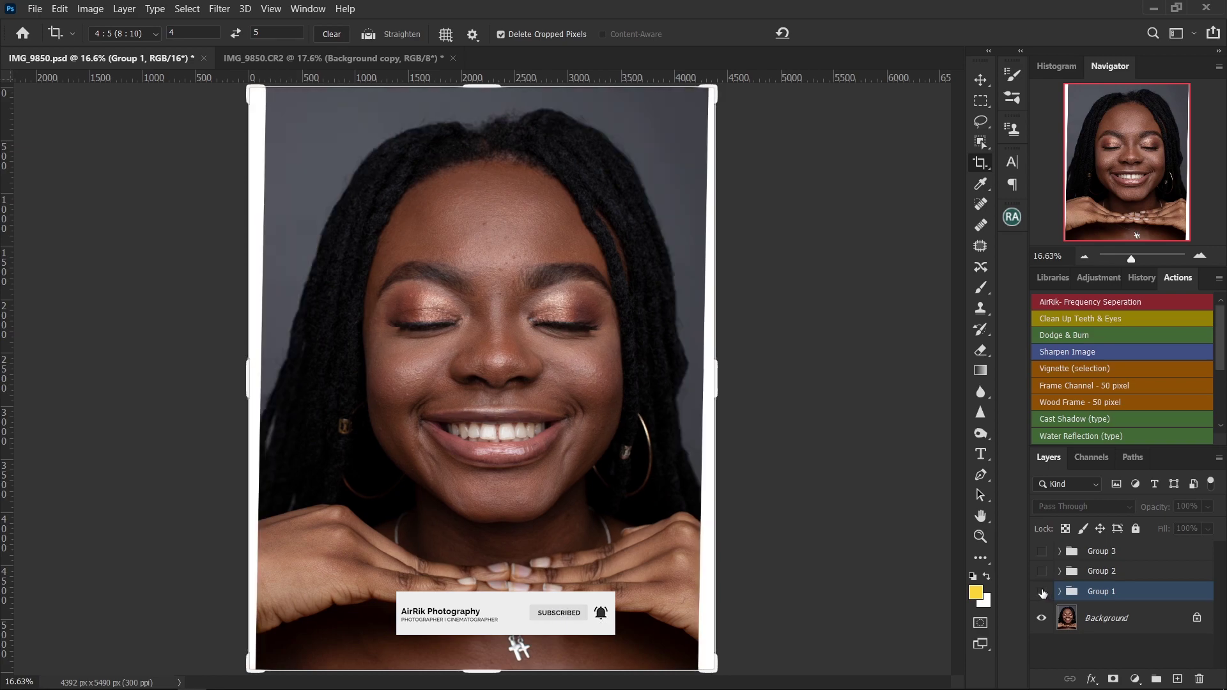
pyautogui.click(1042, 593)
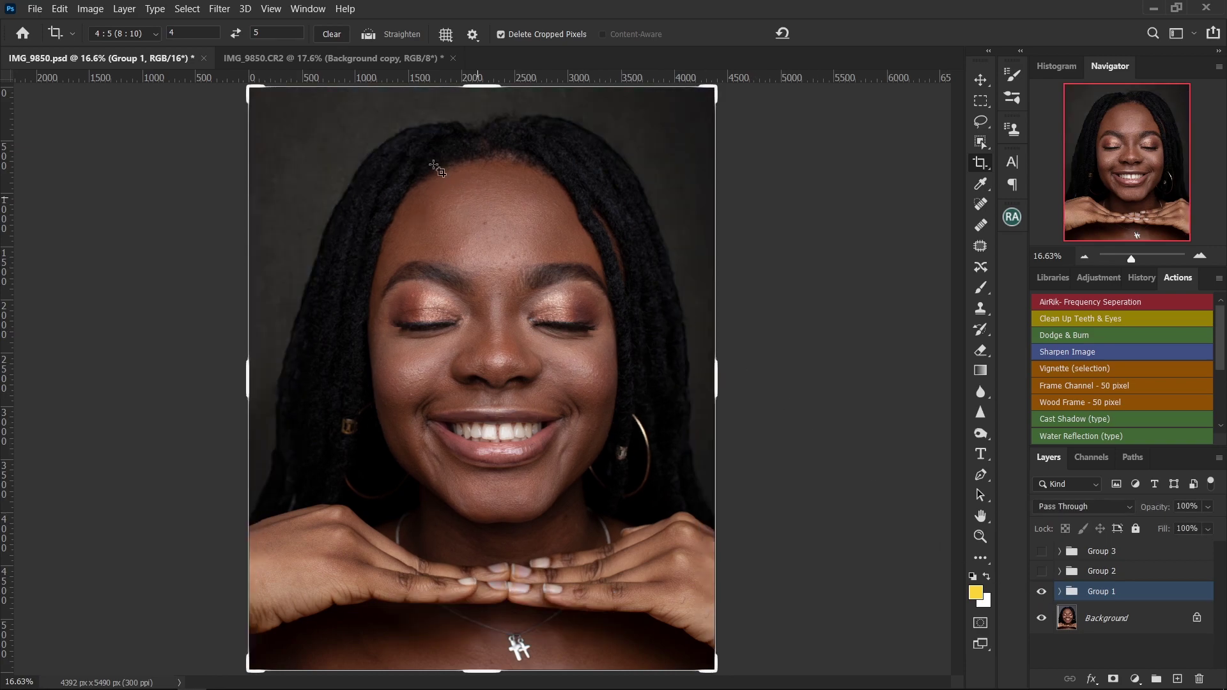
pyautogui.click(355, 59)
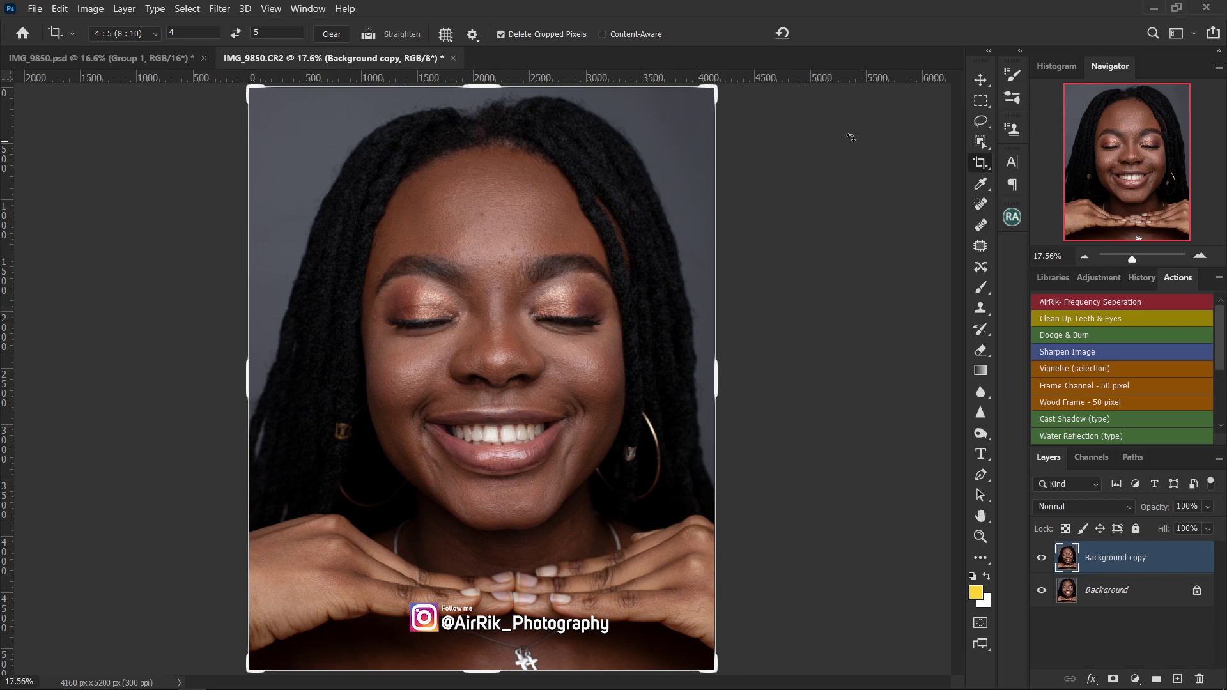
# Switch to File Explorer and open the background folder inside Downloads.
pyautogui.click(980, 79)
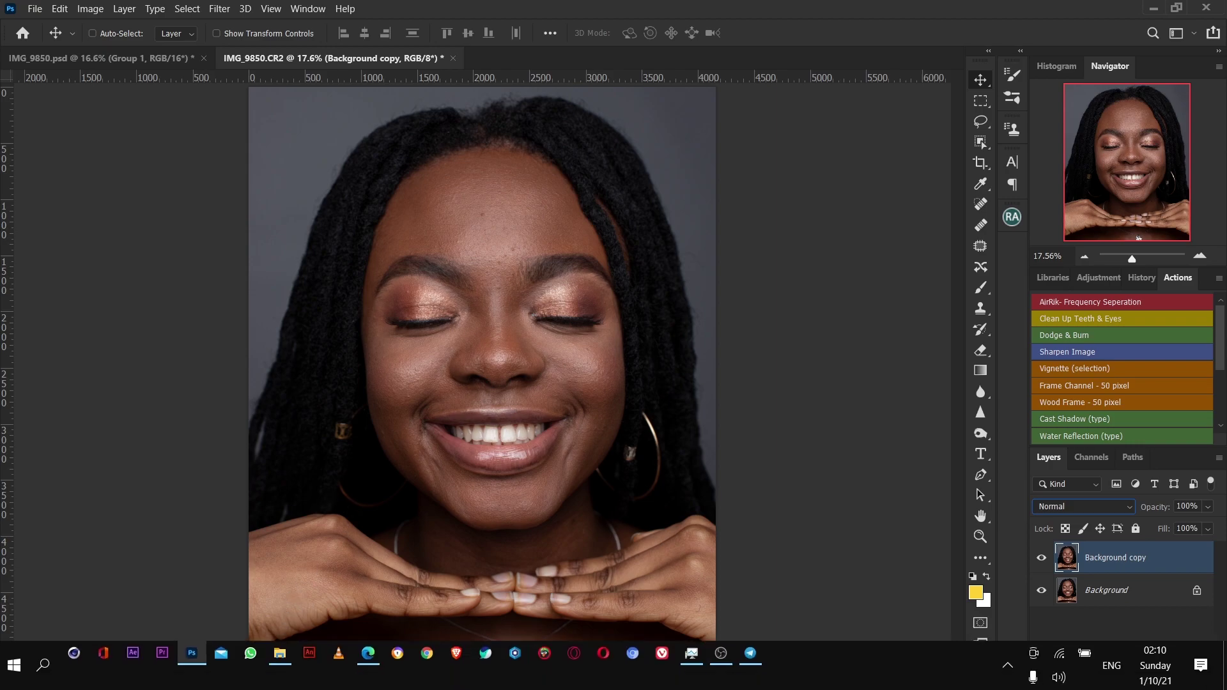
pyautogui.click(279, 652)
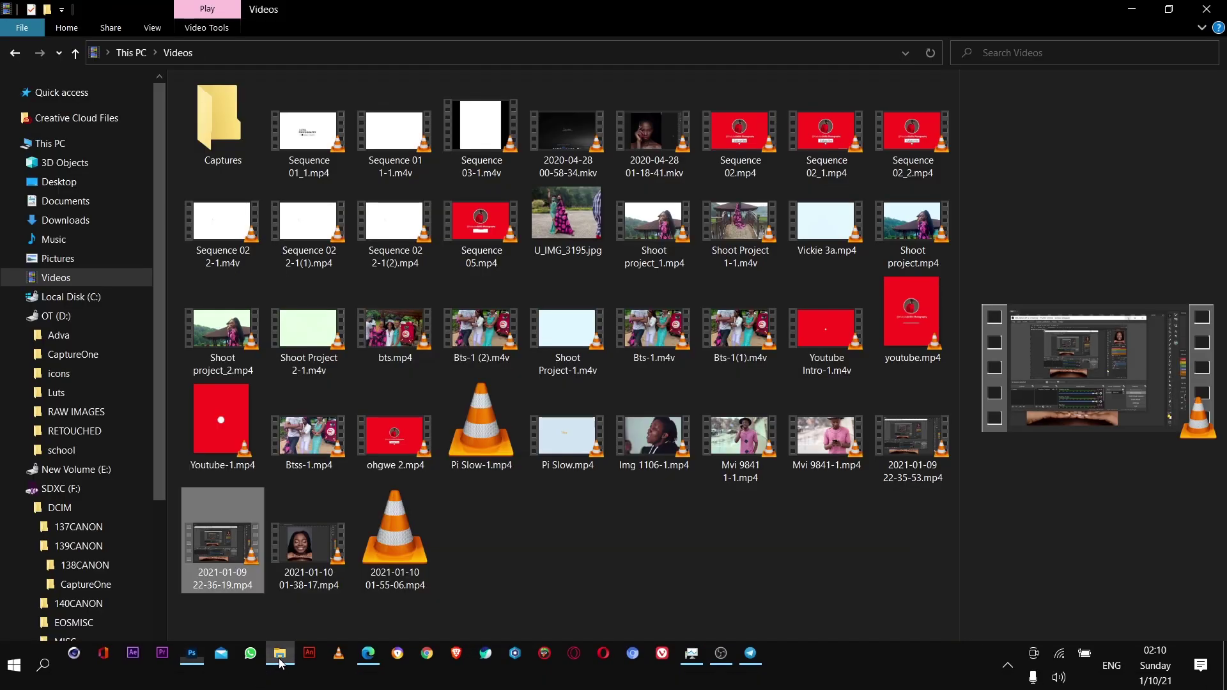
pyautogui.click(67, 220)
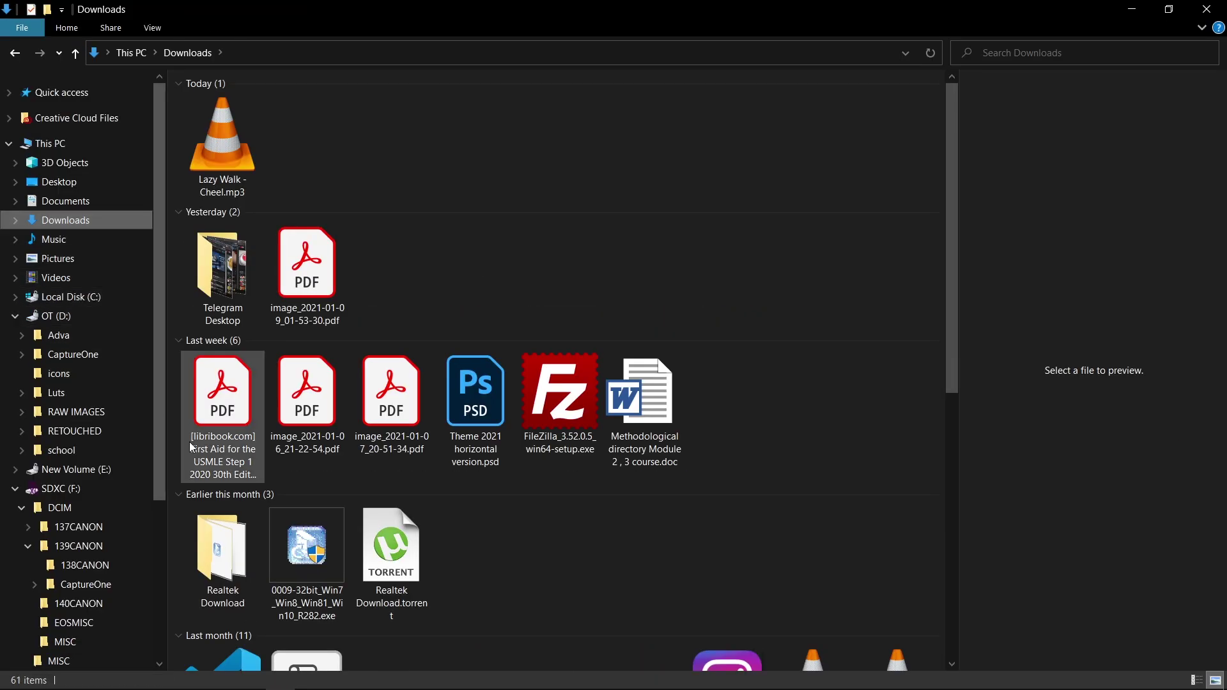
pyautogui.moveTo(956, 196); pyautogui.dragTo(942, 472)
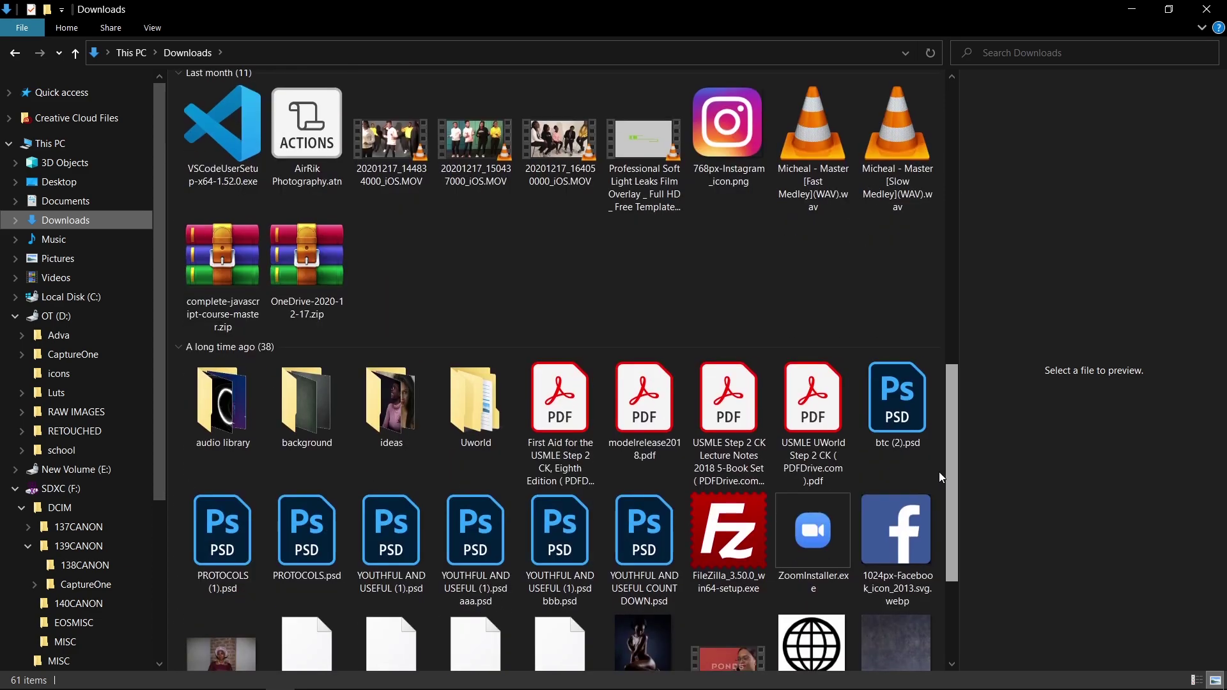
pyautogui.doubleClick(307, 430)
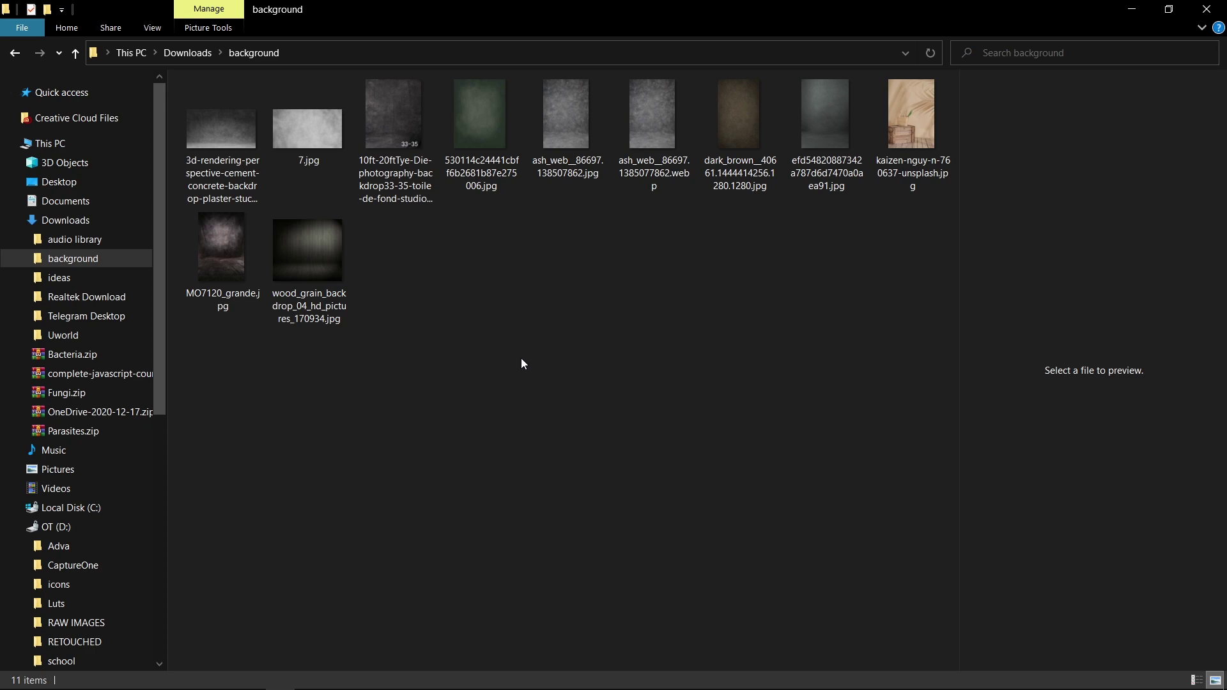
# Place the dark_brown backdrop image into the IMG_9850.CR2 document in Photoshop and scale it to about 145% to cover the canvas.
pyautogui.click(734, 135)
pyautogui.moveTo(740, 113); pyautogui.dragTo(450, 384)
pyautogui.moveTo(645, 641); pyautogui.dragTo(802, 662)
pyautogui.moveTo(320, 107); pyautogui.dragTo(171, 31)
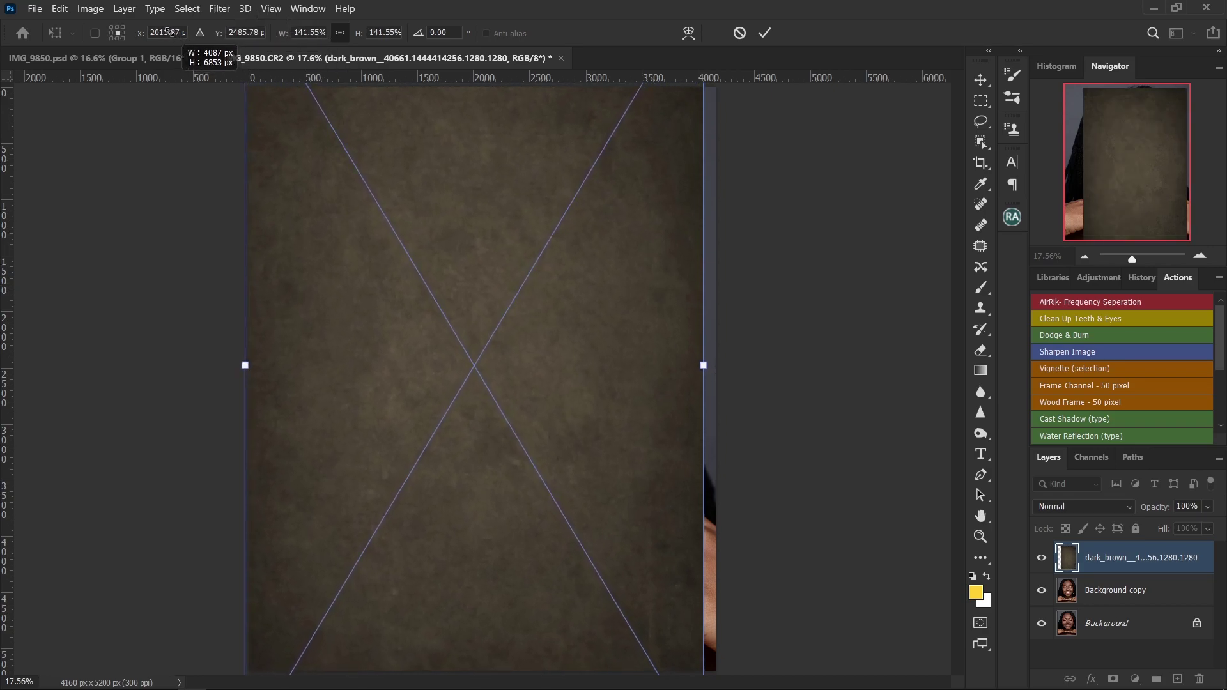
pyautogui.moveTo(703, 370); pyautogui.dragTo(710, 371)
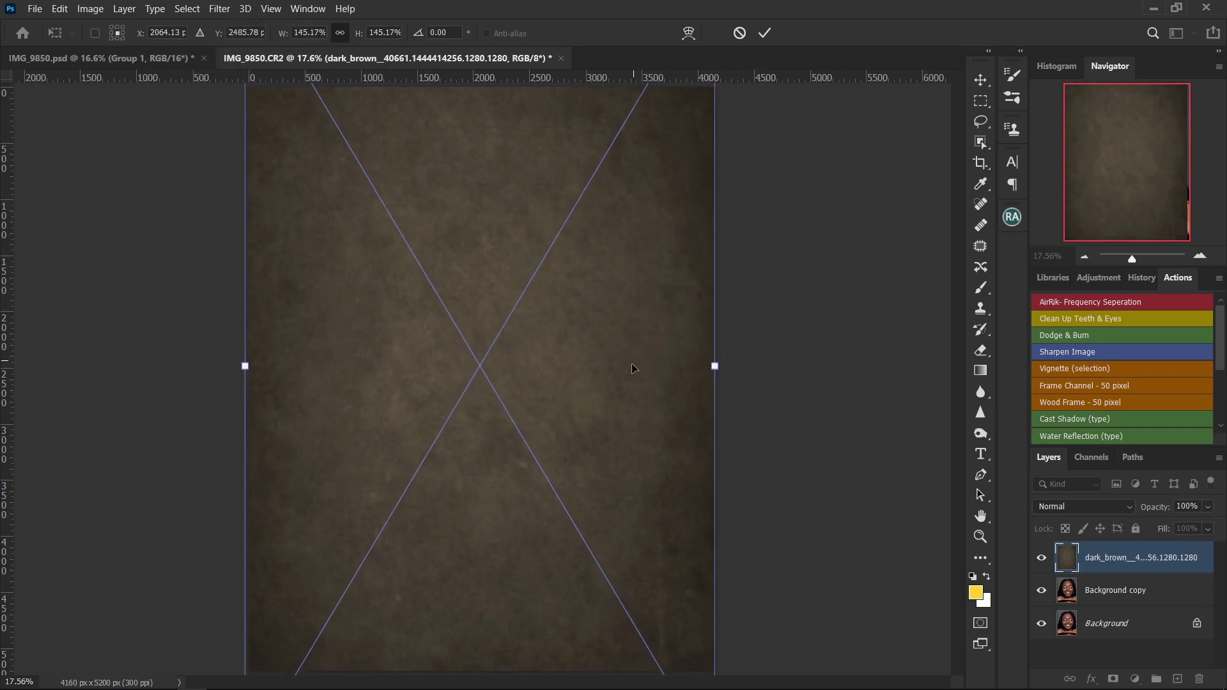
pyautogui.press('Return')
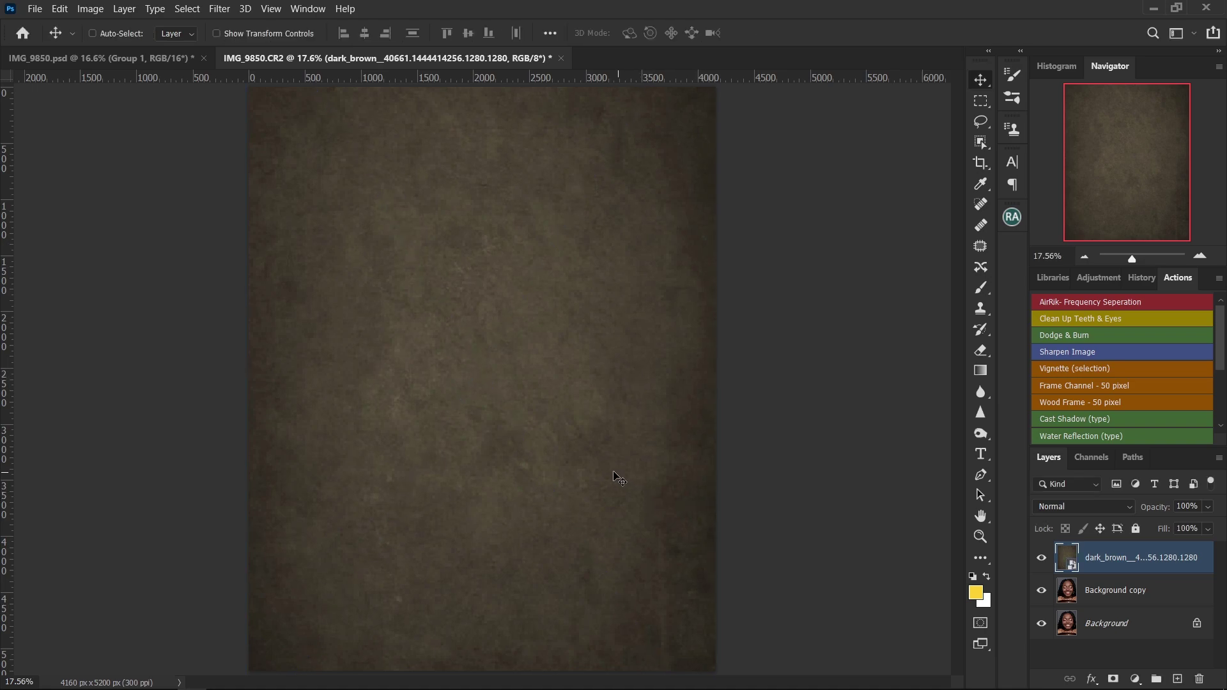
# Set the dark brown backdrop layer's blend mode to Overlay and add a layer mask to it.
pyautogui.click(1083, 510)
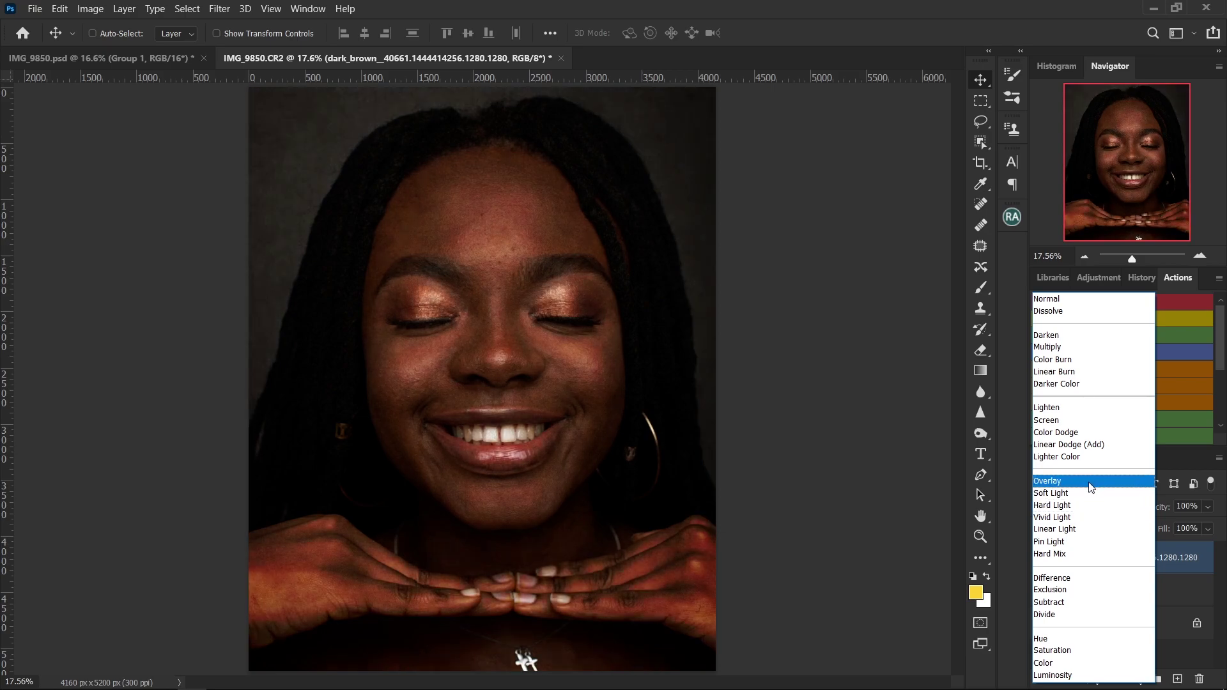
pyautogui.click(1092, 482)
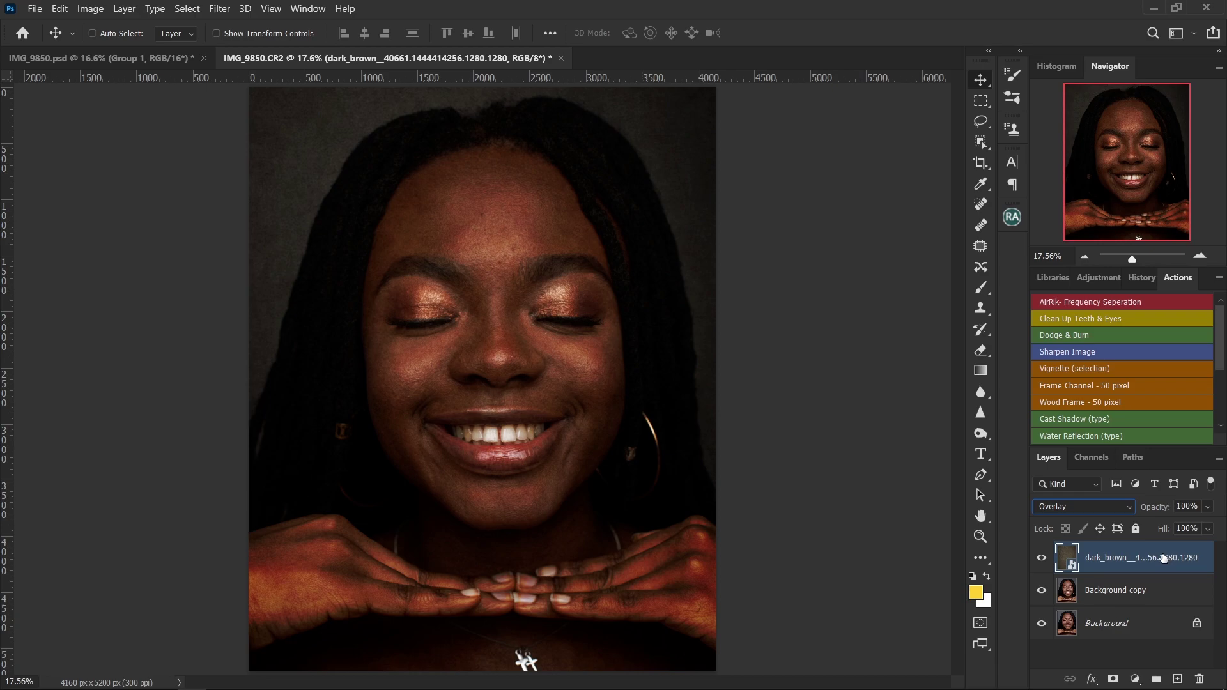
pyautogui.click(1113, 680)
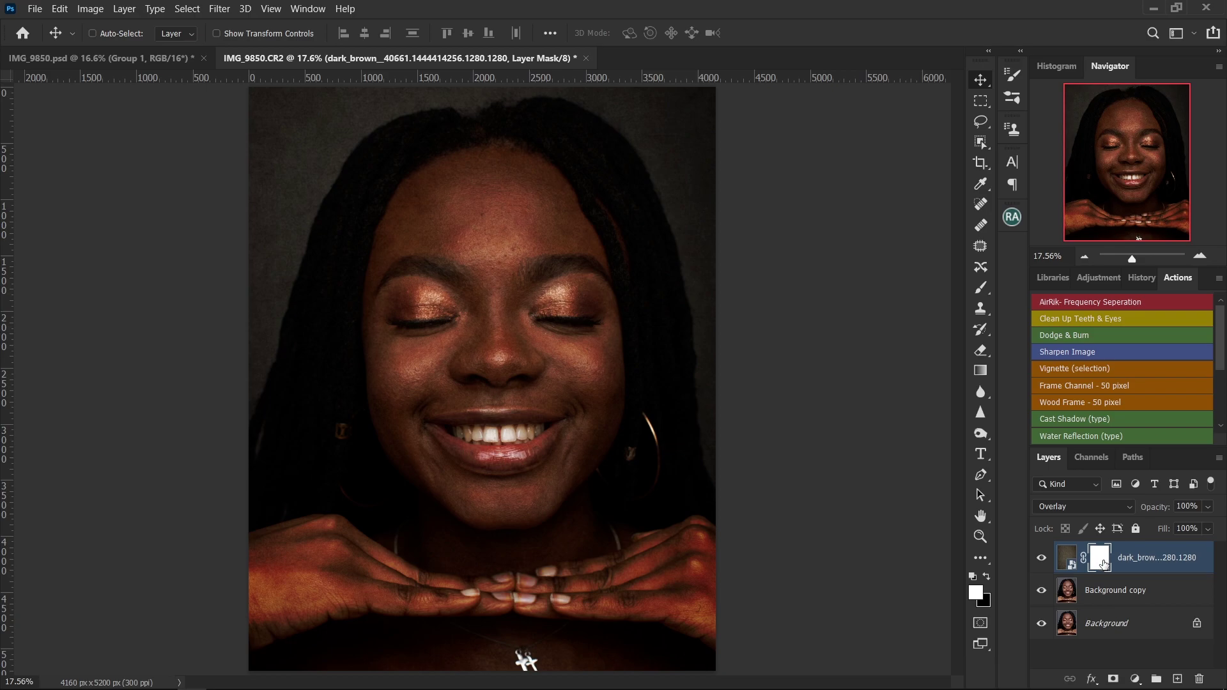
# Mask the backdrop off the face, neck and hands with a black brush at size 500 and 100% flow.
pyautogui.click(983, 289)
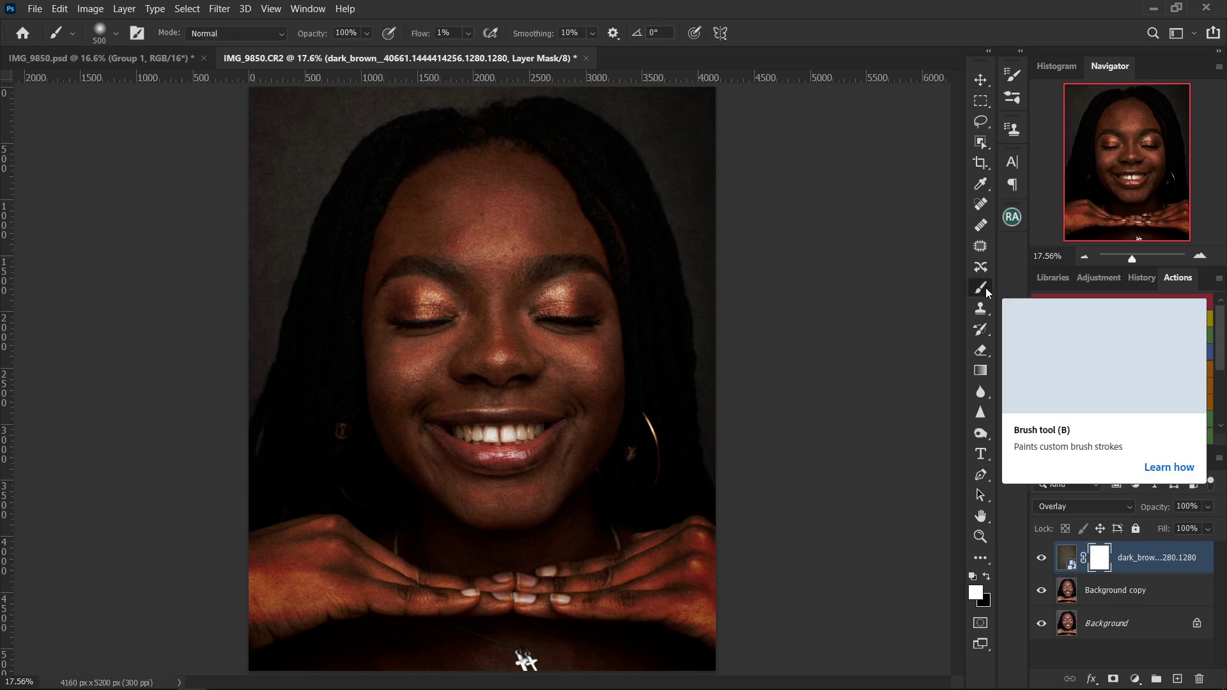
pyautogui.click(988, 579)
pyautogui.moveTo(415, 38); pyautogui.dragTo(510, 38)
pyautogui.moveTo(452, 186)
pyautogui.mouseDown()
pyautogui.moveTo(402, 272)
pyautogui.moveTo(499, 233)
pyautogui.moveTo(456, 255)
pyautogui.moveTo(499, 285)
pyautogui.moveTo(472, 288)
pyautogui.moveTo(497, 221)
pyautogui.moveTo(557, 183)
pyautogui.moveTo(504, 249)
pyautogui.moveTo(487, 200)
pyautogui.moveTo(502, 192)
pyautogui.moveTo(508, 279)
pyautogui.moveTo(536, 318)
pyautogui.moveTo(529, 250)
pyautogui.moveTo(600, 289)
pyautogui.moveTo(530, 481)
pyautogui.moveTo(505, 437)
pyautogui.moveTo(505, 328)
pyautogui.moveTo(430, 365)
pyautogui.moveTo(422, 461)
pyautogui.moveTo(487, 465)
pyautogui.moveTo(488, 336)
pyautogui.moveTo(411, 235)
pyautogui.moveTo(354, 352)
pyautogui.moveTo(359, 571)
pyautogui.moveTo(478, 316)
pyautogui.moveTo(455, 470)
pyautogui.moveTo(478, 464)
pyautogui.moveTo(497, 431)
pyautogui.moveTo(412, 573)
pyautogui.moveTo(365, 595)
pyautogui.moveTo(360, 504)
pyautogui.moveTo(460, 319)
pyautogui.moveTo(397, 263)
pyautogui.moveTo(387, 276)
pyautogui.moveTo(442, 159)
pyautogui.moveTo(434, 145)
pyautogui.moveTo(393, 210)
pyautogui.moveTo(319, 580)
pyautogui.moveTo(264, 679)
pyautogui.moveTo(268, 589)
pyautogui.moveTo(269, 613)
pyautogui.moveTo(264, 600)
pyautogui.moveTo(331, 495)
pyautogui.moveTo(261, 573)
pyautogui.moveTo(307, 467)
pyautogui.moveTo(267, 496)
pyautogui.moveTo(307, 430)
pyautogui.moveTo(341, 610)
pyautogui.moveTo(292, 634)
pyautogui.moveTo(355, 536)
pyautogui.moveTo(435, 645)
pyautogui.moveTo(393, 611)
pyautogui.moveTo(424, 534)
pyautogui.moveTo(394, 596)
pyautogui.moveTo(291, 688)
pyautogui.moveTo(366, 640)
pyautogui.moveTo(555, 557)
pyautogui.moveTo(576, 590)
pyautogui.moveTo(459, 669)
pyautogui.moveTo(405, 635)
pyautogui.moveTo(520, 495)
pyautogui.moveTo(631, 464)
pyautogui.moveTo(610, 638)
pyautogui.moveTo(518, 665)
pyautogui.moveTo(639, 658)
pyautogui.moveTo(680, 611)
pyautogui.moveTo(677, 628)
pyautogui.moveTo(693, 566)
pyautogui.moveTo(639, 569)
pyautogui.mouseUp()
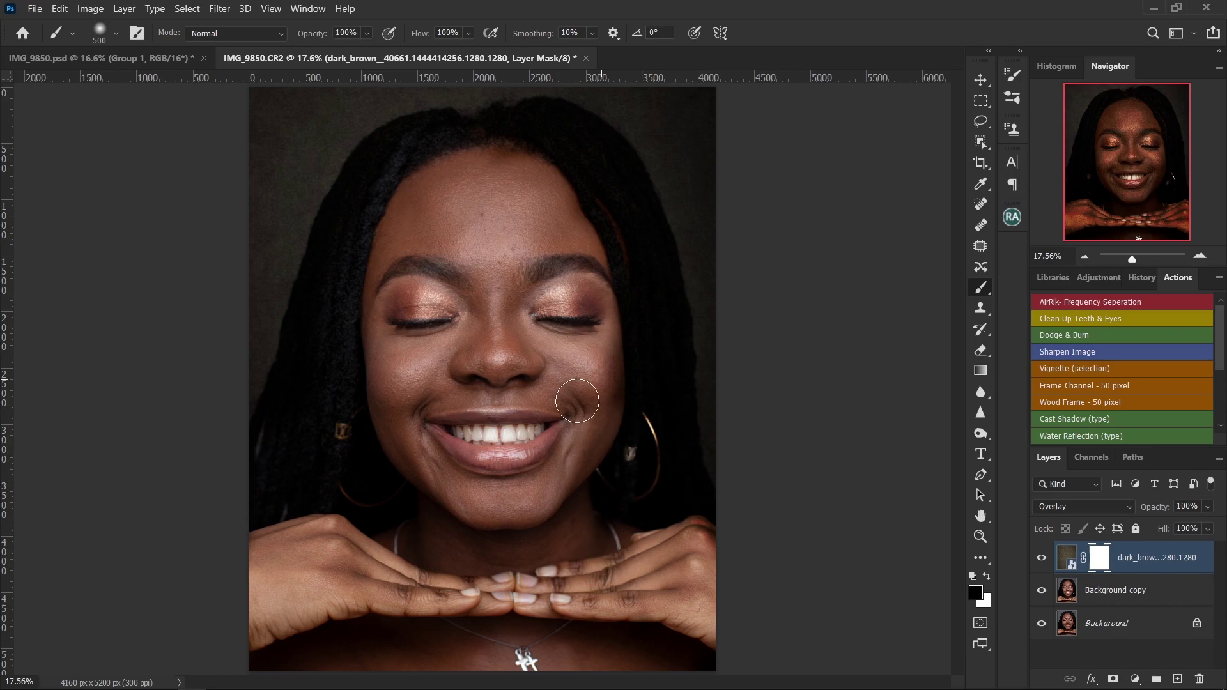
pyautogui.moveTo(542, 170)
pyautogui.mouseDown()
pyautogui.moveTo(515, 159)
pyautogui.moveTo(531, 197)
pyautogui.moveTo(545, 128)
pyautogui.moveTo(586, 216)
pyautogui.moveTo(533, 245)
pyautogui.mouseUp()
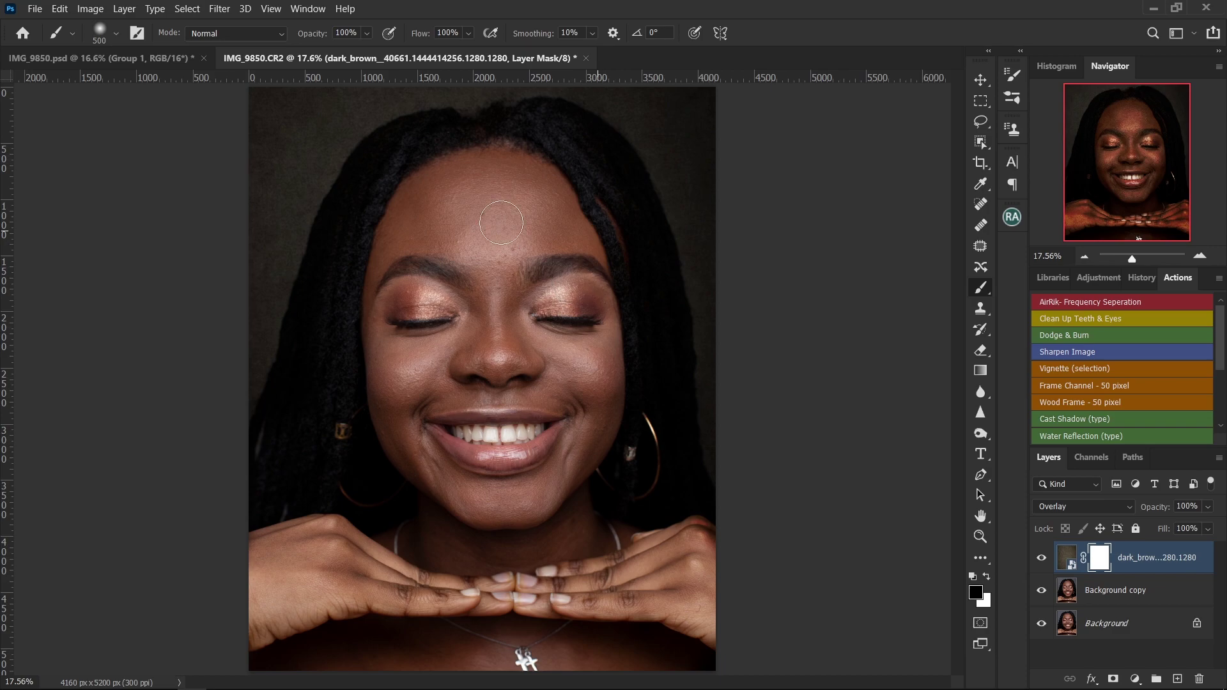
# Mask the backdrop off the hair with the black brush at size 250, refining its outer edges at size 150.
pyautogui.press('[')
pyautogui.press('[')
pyautogui.press('[')
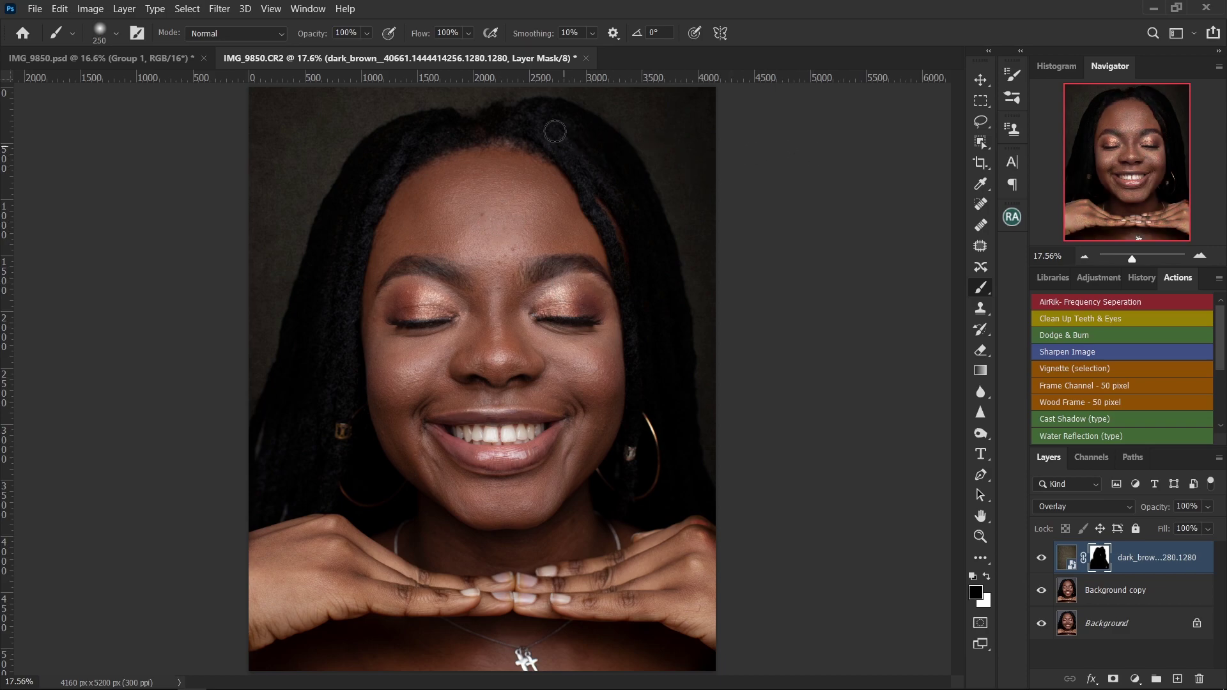
pyautogui.moveTo(553, 128)
pyautogui.mouseDown()
pyautogui.moveTo(586, 145)
pyautogui.moveTo(587, 128)
pyautogui.moveTo(649, 279)
pyautogui.moveTo(675, 573)
pyautogui.mouseUp()
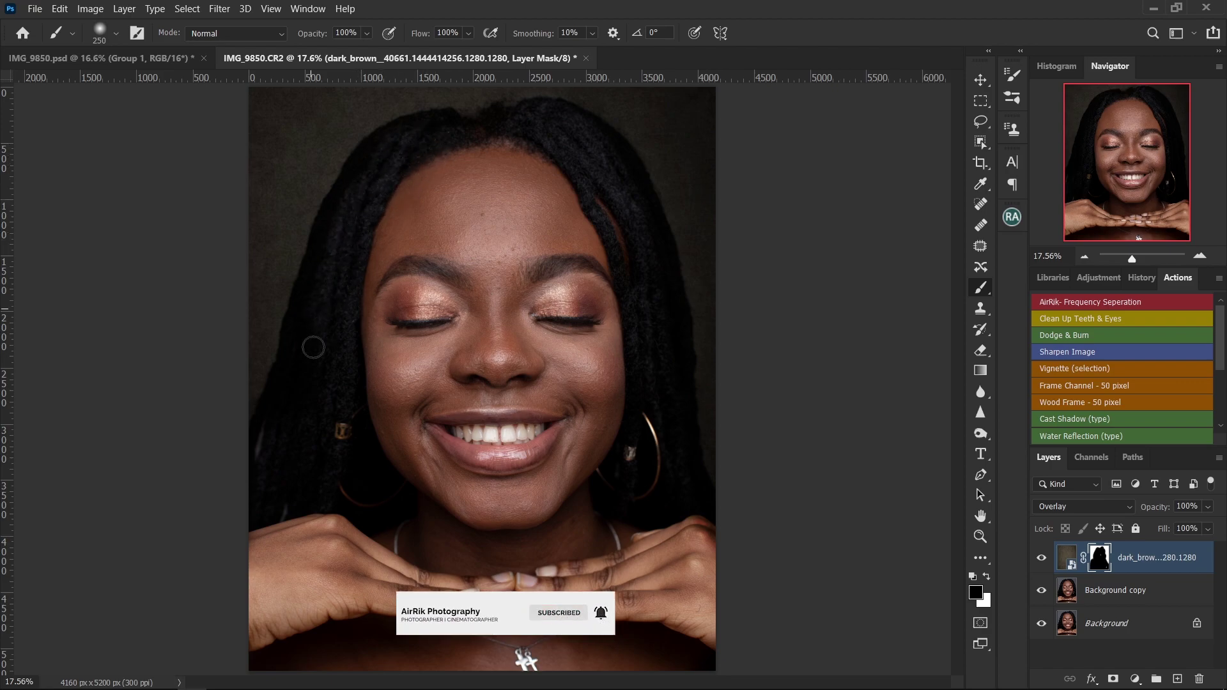
pyautogui.press('[')
pyautogui.press('[')
pyautogui.press('[')
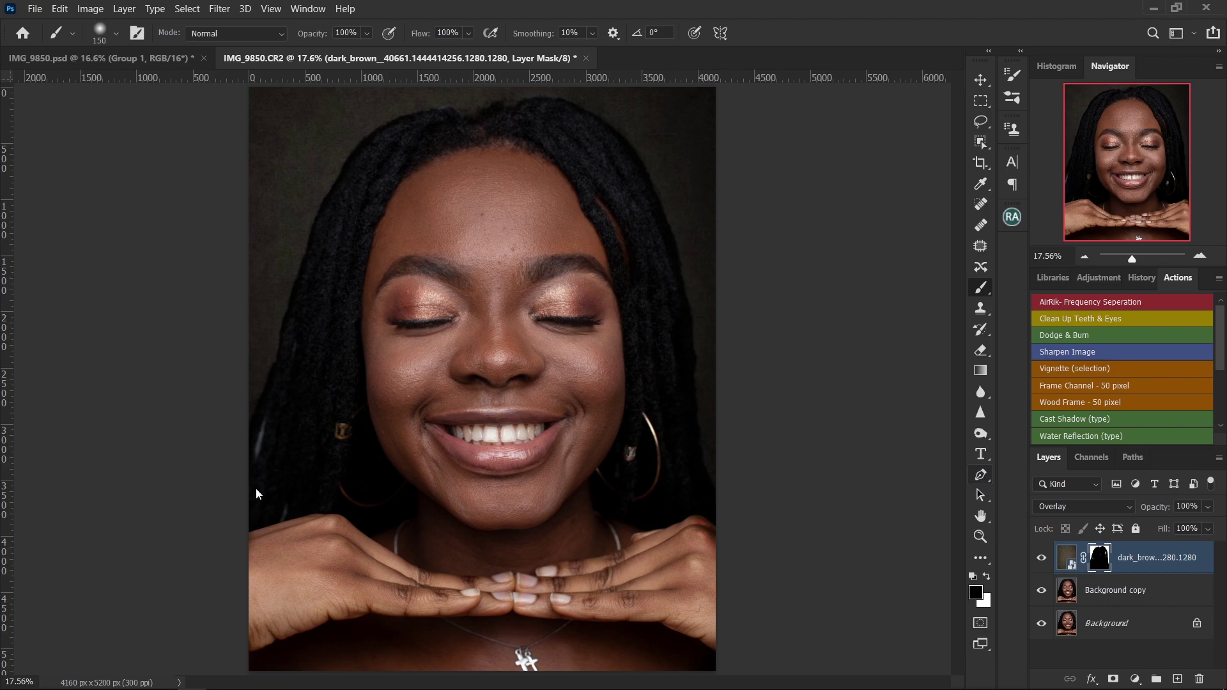
# Trace the outer hair outline with the Pen tool and close the path across the neck below the chin.
pyautogui.press('p')
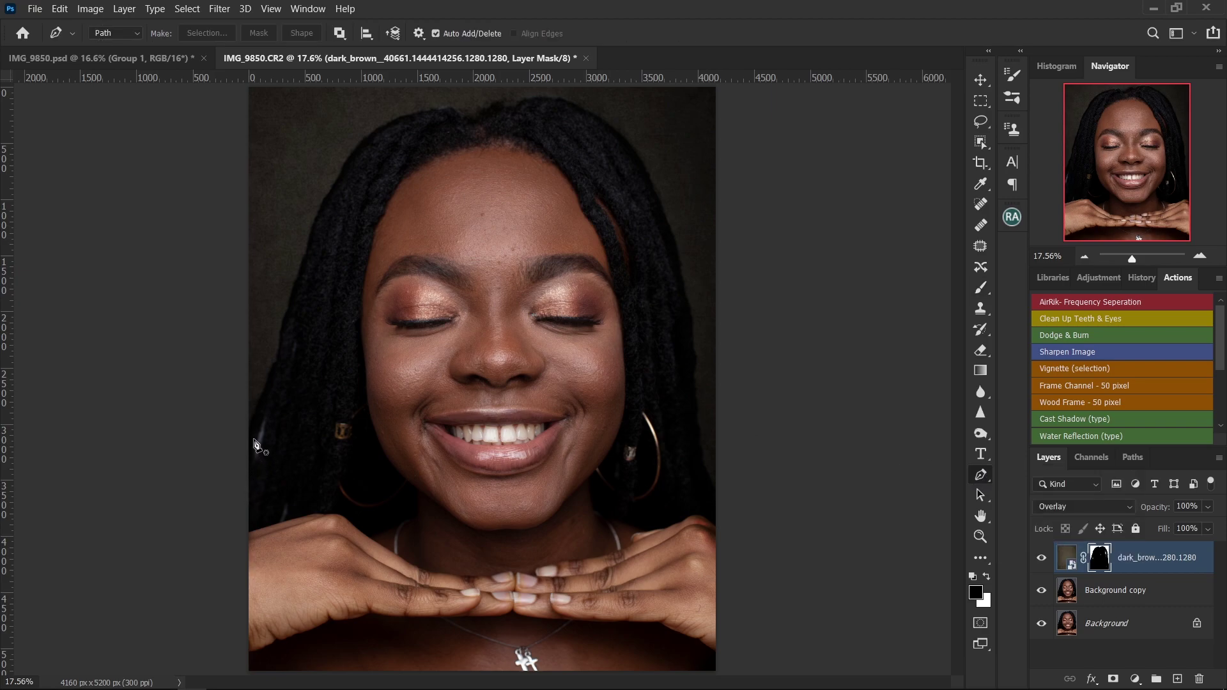
pyautogui.click(247, 488)
pyautogui.click(254, 430)
pyautogui.click(271, 380)
pyautogui.click(285, 308)
pyautogui.moveTo(303, 257); pyautogui.dragTo(305, 246)
pyautogui.click(319, 211)
pyautogui.click(342, 163)
pyautogui.click(367, 136)
pyautogui.click(403, 118)
pyautogui.moveTo(435, 109); pyautogui.dragTo(481, 117)
pyautogui.click(503, 108)
pyautogui.click(529, 101)
pyautogui.click(549, 98)
pyautogui.click(563, 100)
pyautogui.click(599, 118)
pyautogui.click(625, 140)
pyautogui.click(638, 156)
pyautogui.click(648, 171)
pyautogui.click(668, 217)
pyautogui.click(680, 259)
pyautogui.click(687, 292)
pyautogui.click(695, 326)
pyautogui.click(693, 350)
pyautogui.click(690, 374)
pyautogui.click(692, 389)
pyautogui.click(694, 406)
pyautogui.click(705, 426)
pyautogui.click(706, 446)
pyautogui.click(709, 459)
pyautogui.click(708, 476)
pyautogui.moveTo(715, 511); pyautogui.dragTo(712, 518)
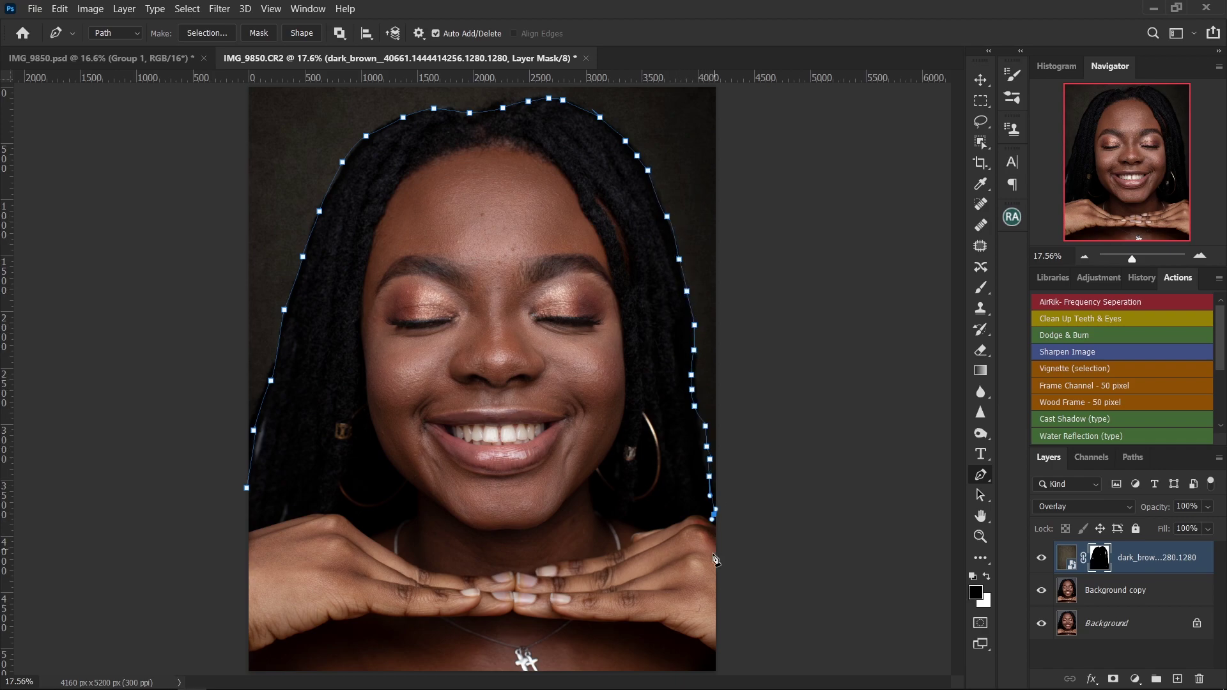
pyautogui.click(247, 488)
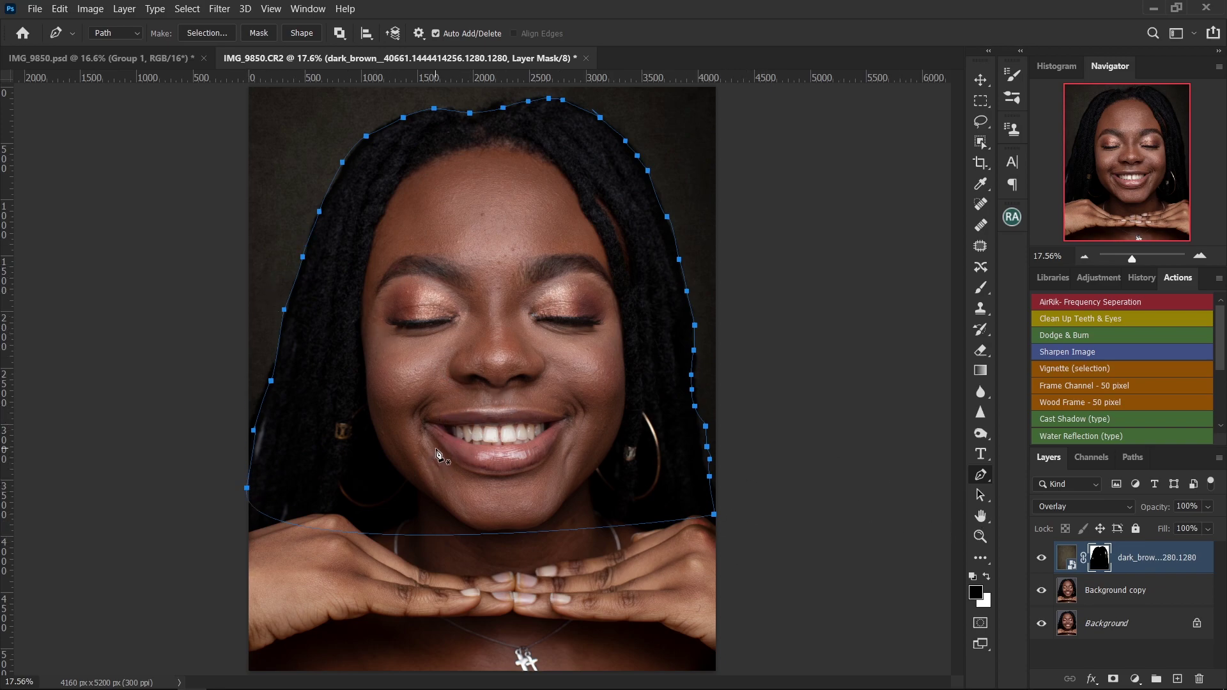
# Undo the entire pen path around the hair.
pyautogui.hotkey('ctrl', 'z')
pyautogui.hotkey('ctrl', 'z')
pyautogui.hotkey('ctrl', 'z')
pyautogui.hotkey('ctrl', 'z')
pyautogui.hotkey('ctrl', 'z')
pyautogui.hotkey('ctrl', 'z')
pyautogui.hotkey('ctrl', 'z')
pyautogui.hotkey('ctrl', 'z')
pyautogui.hotkey('ctrl', 'z')
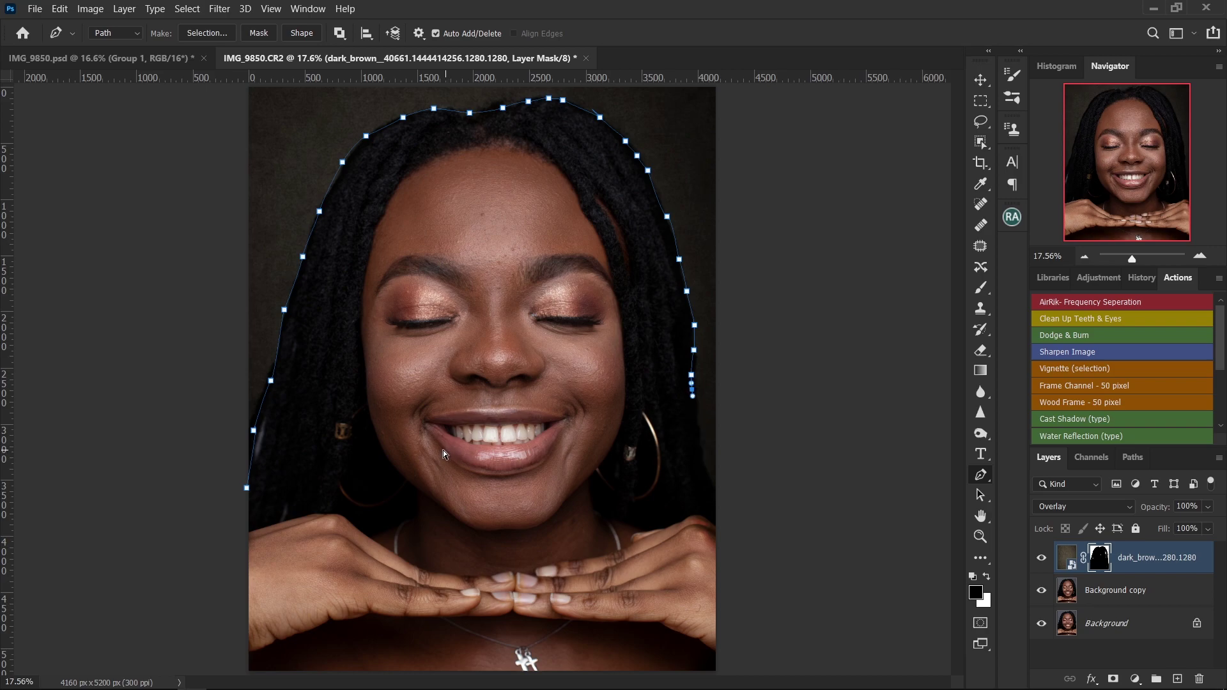
pyautogui.hotkey('ctrl', 'z')
pyautogui.hotkey('ctrl', 'z')
pyautogui.hotkey('ctrl', 'z')
pyautogui.hotkey('ctrl', 'z')
pyautogui.hotkey('ctrl', 'z')
pyautogui.hotkey('ctrl', 'z')
pyautogui.hotkey('ctrl', 'z')
pyautogui.hotkey('ctrl', 'z')
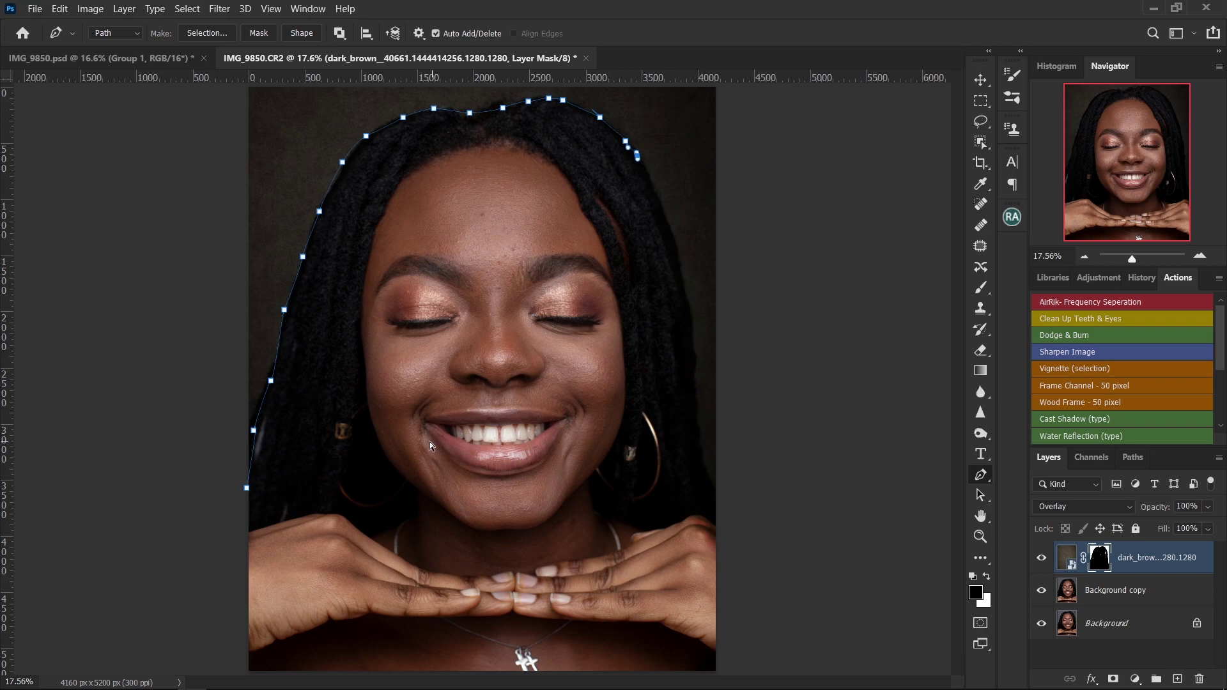
pyautogui.hotkey('ctrl', 'z')
pyautogui.hotkey('ctrl', 'z')
pyautogui.hotkey('ctrl', 'z')
pyautogui.hotkey('ctrl', 'z')
pyautogui.hotkey('ctrl', 'z')
pyautogui.hotkey('ctrl', 'z')
pyautogui.hotkey('ctrl', 'z')
pyautogui.hotkey('ctrl', 'z')
pyautogui.hotkey('ctrl', 'z')
pyautogui.hotkey('ctrl', 'z')
pyautogui.hotkey('ctrl', 'z')
pyautogui.hotkey('ctrl', 'z')
pyautogui.hotkey('ctrl', 'z')
pyautogui.hotkey('ctrl', 'z')
pyautogui.hotkey('ctrl', 'z')
pyautogui.hotkey('ctrl', 'z')
pyautogui.hotkey('ctrl', 'z')
pyautogui.hotkey('ctrl', 'z')
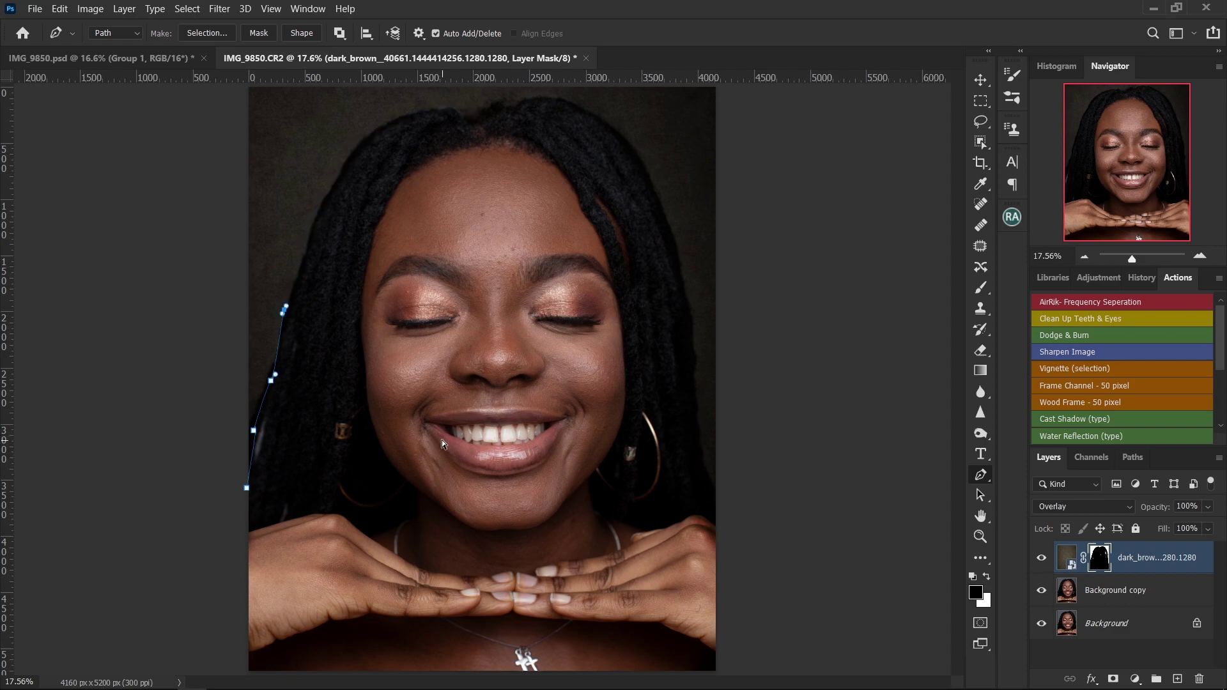
pyautogui.hotkey('ctrl', 'z')
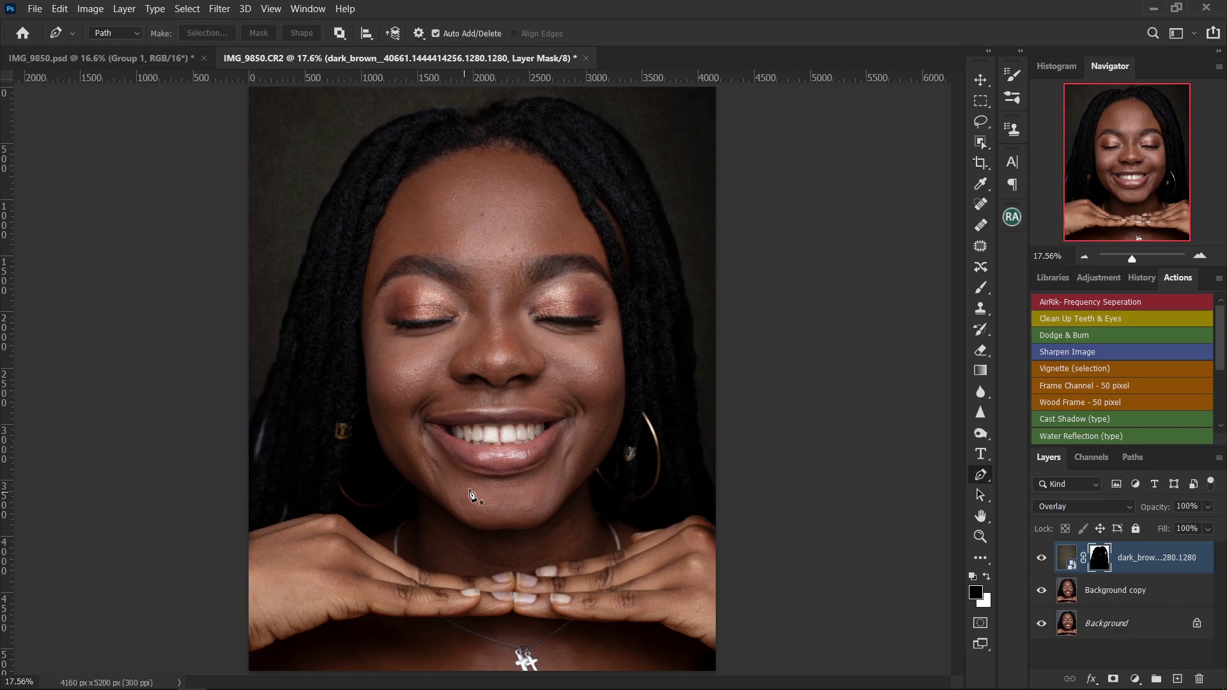